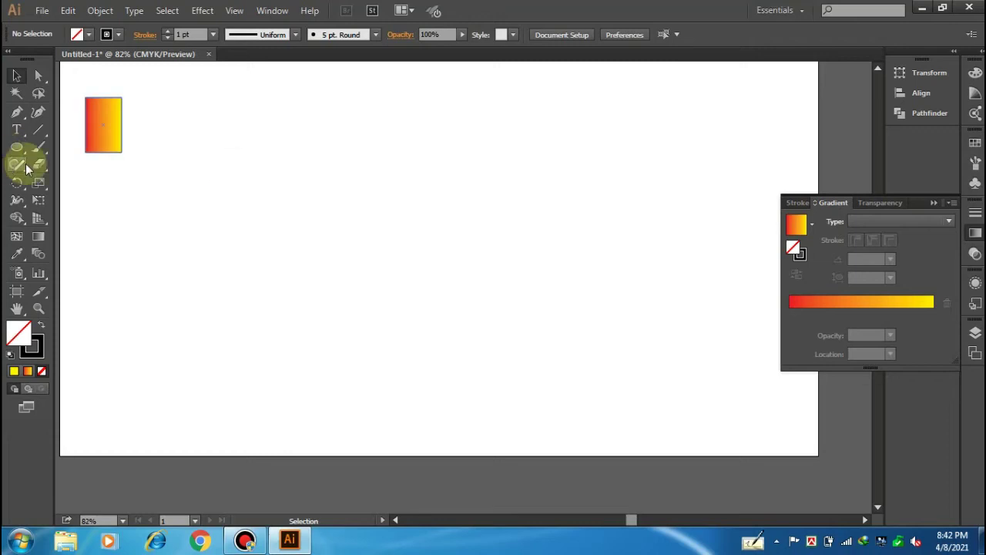
- Draw three unfilled circles of exactly 400, 50 and 225 pt with the Ellipse tool
left_click(17, 147)
left_click(389, 185)
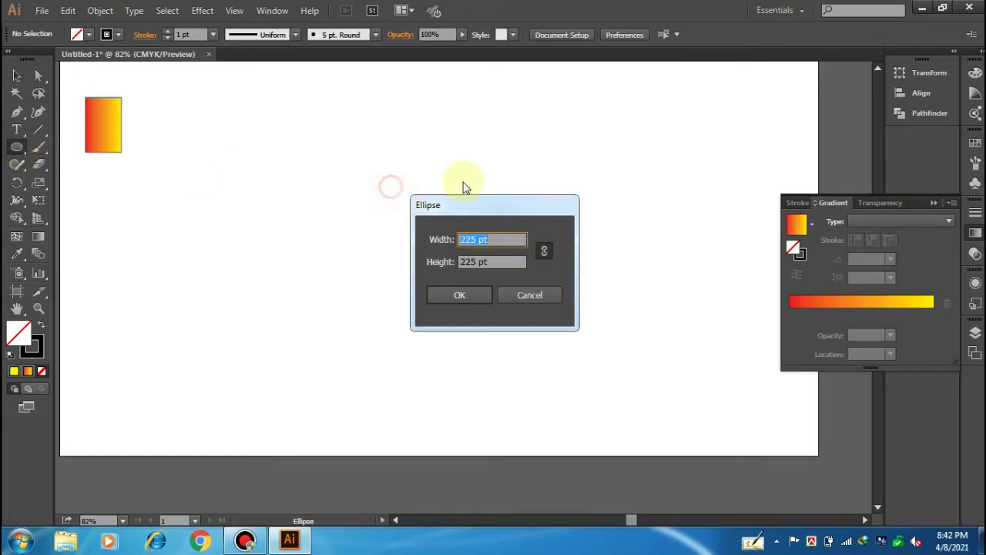
type("400")
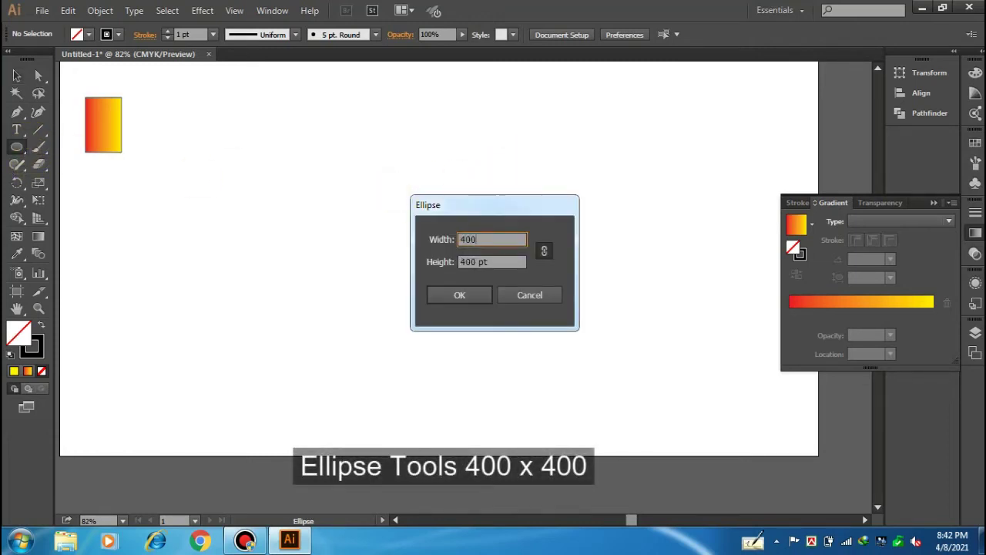
key("Return")
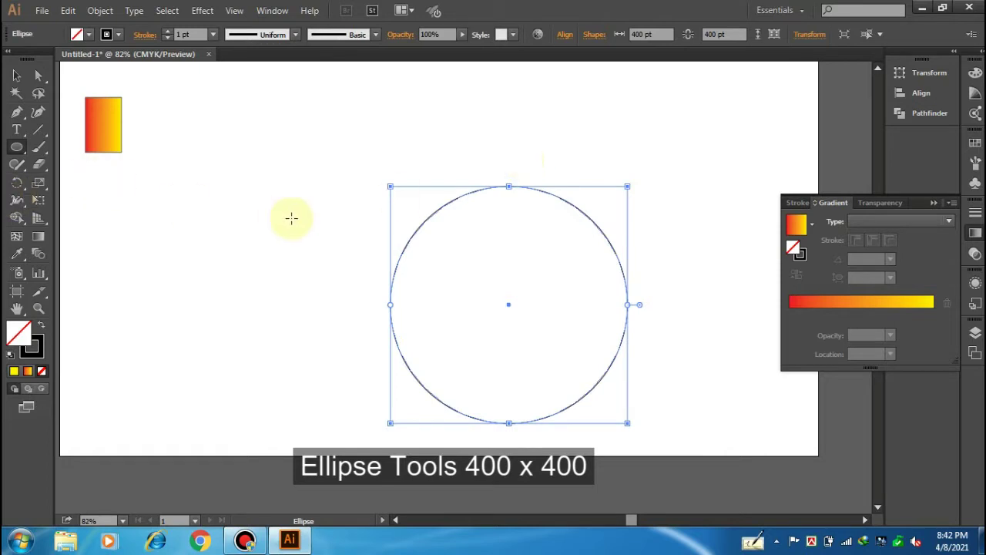
left_click(291, 222)
type("50")
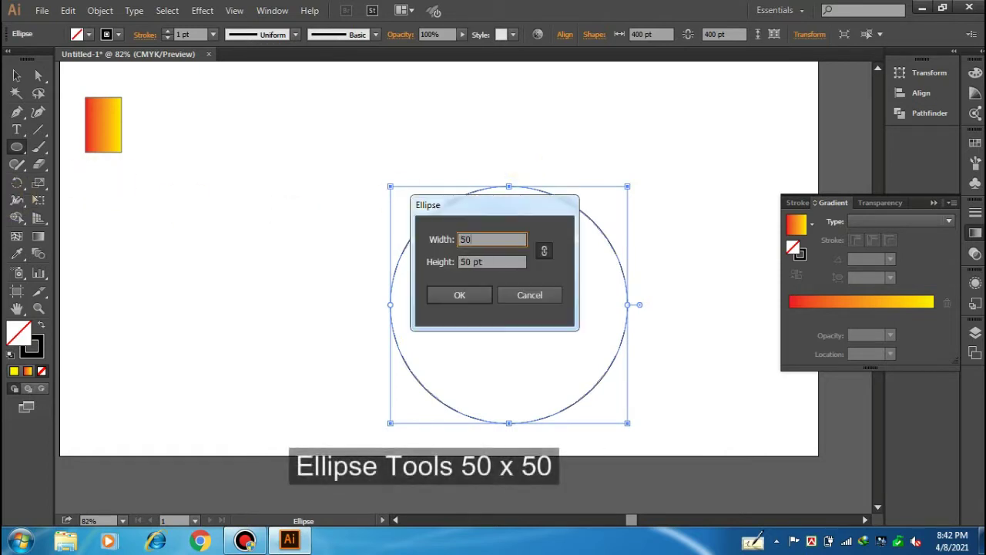
left_click(437, 308)
left_click(235, 260)
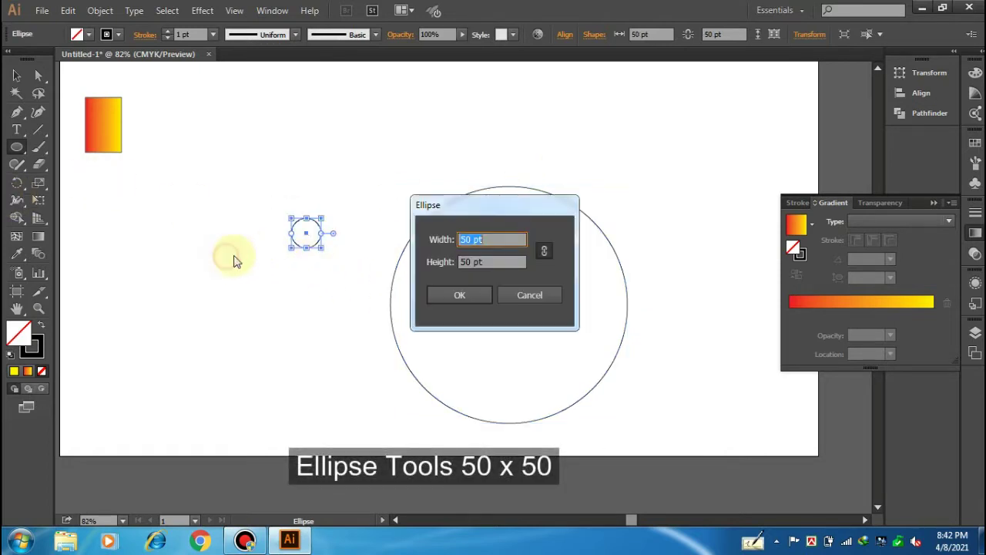
type("225")
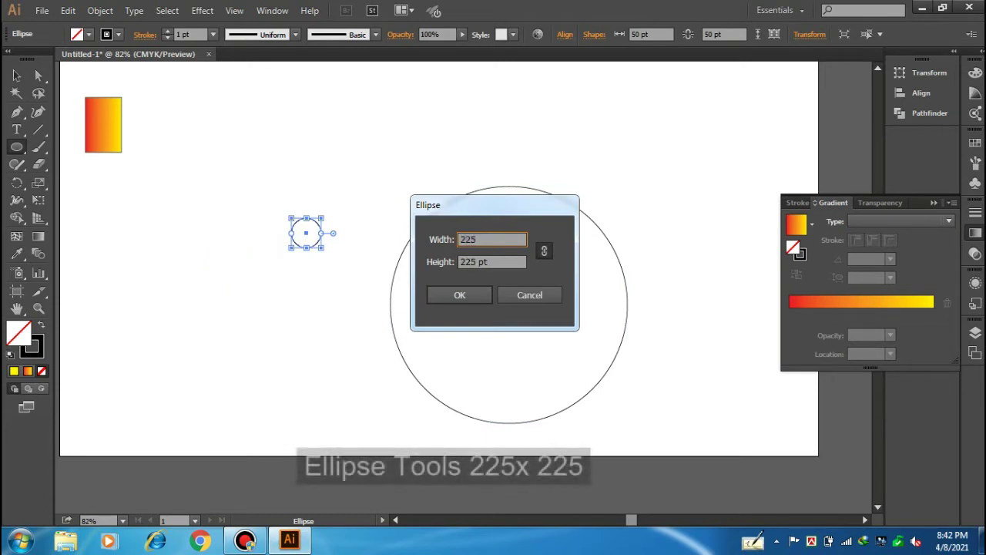
key("Return")
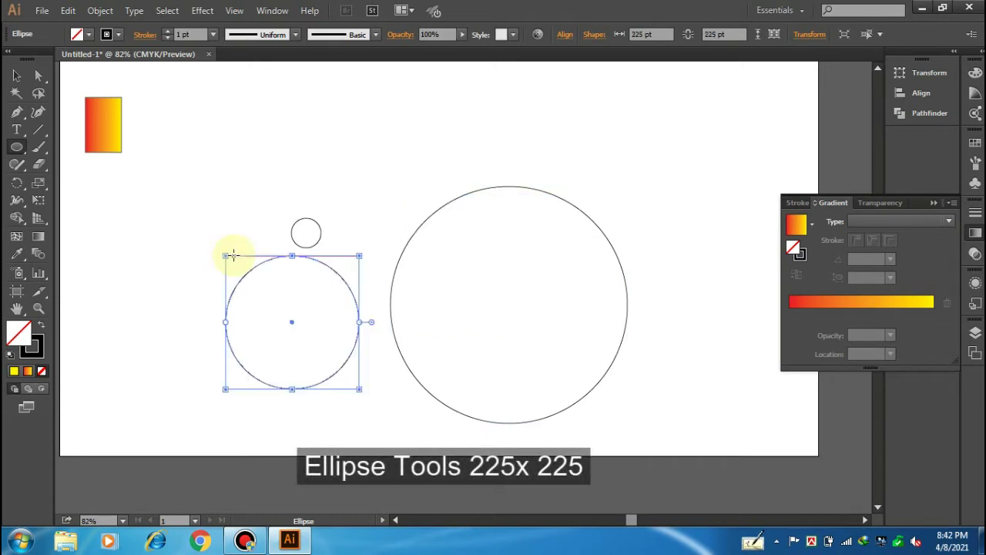
key("v")
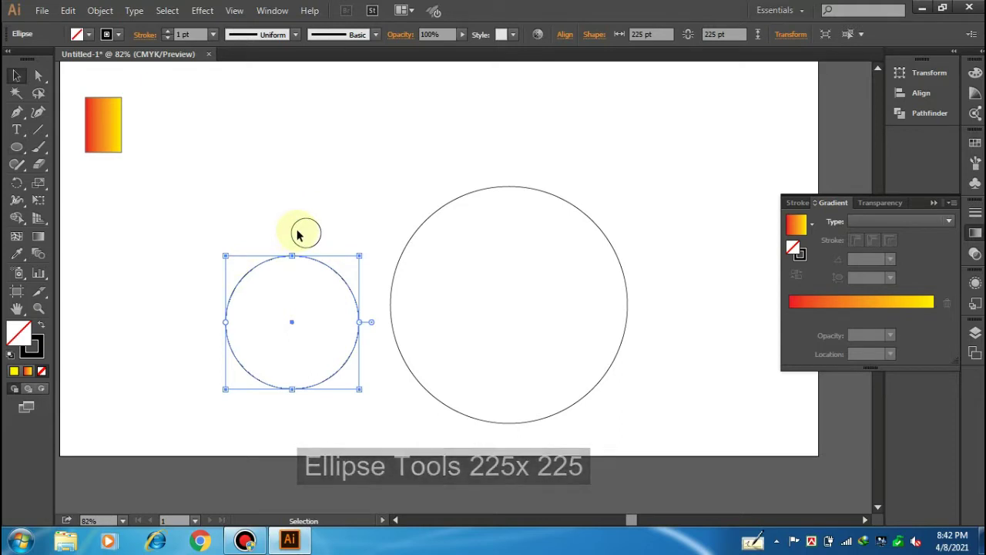
- Centre the 50 pt circle in the 400 pt circle and move the 225 pt circle inside
left_click_drag(299, 244, 498, 319)
left_click_drag(355, 309, 568, 296)
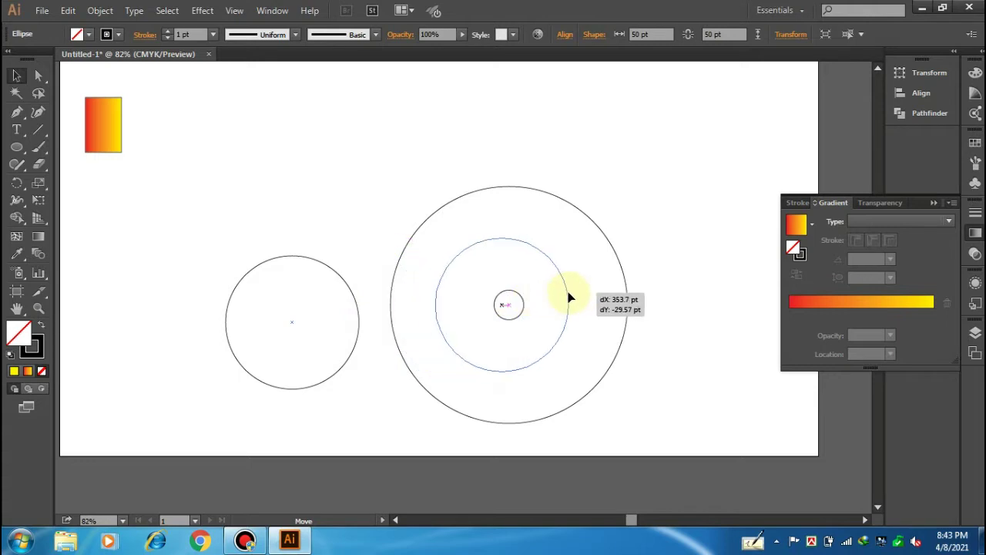
left_click_drag(568, 296, 576, 291)
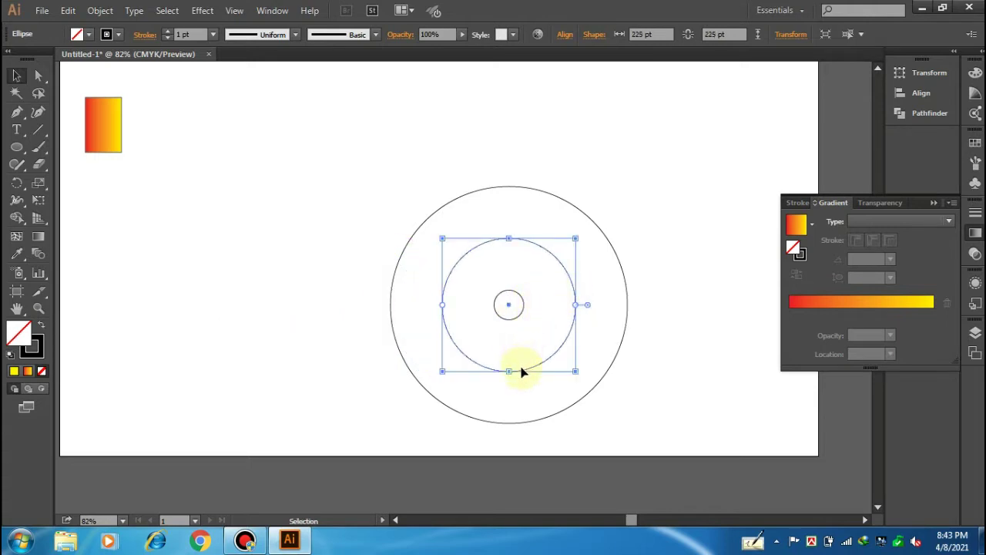
- Butt the 225 pt circle against the top edge, copy it to the bottom, and select all four
left_click_drag(522, 369, 523, 320)
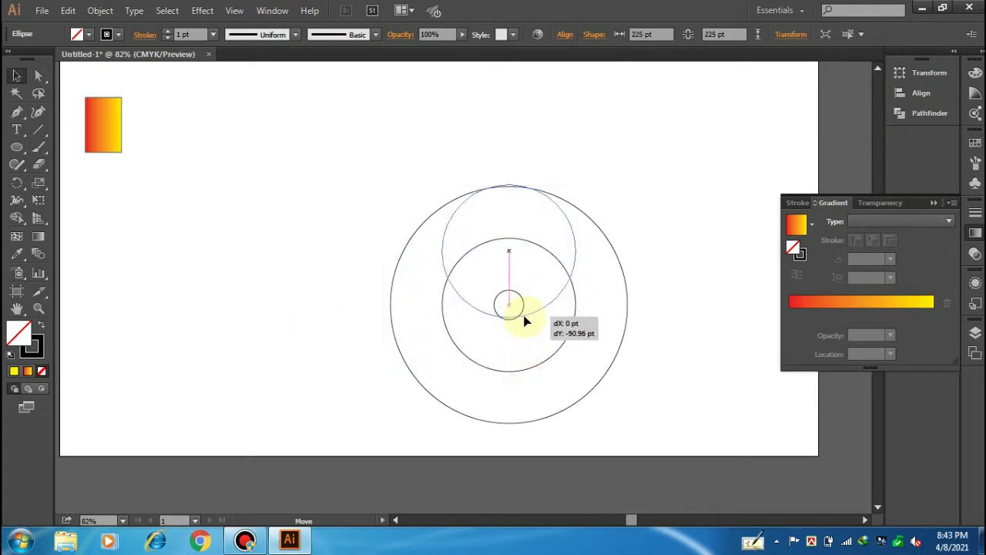
left_click_drag(523, 320, 521, 322)
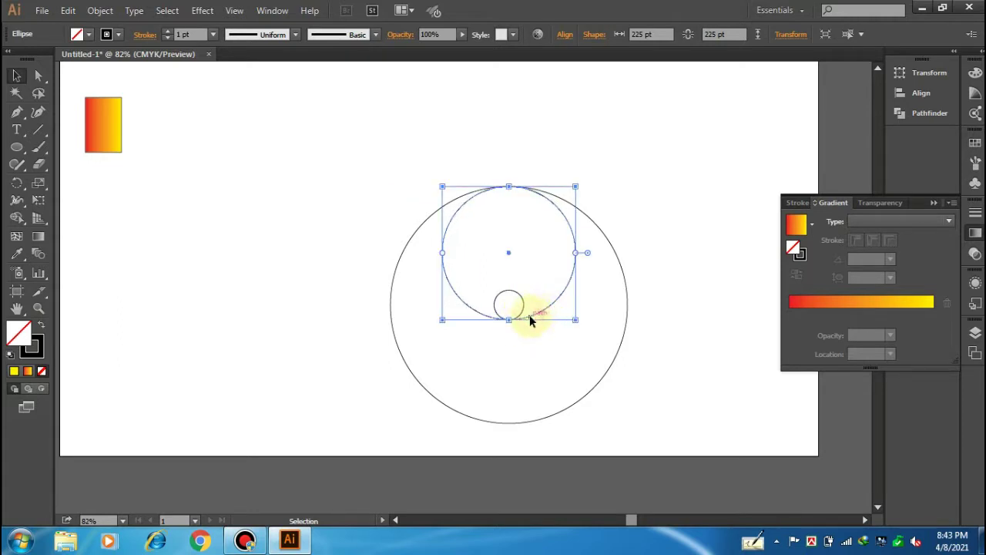
left_click_drag(530, 321, 512, 422)
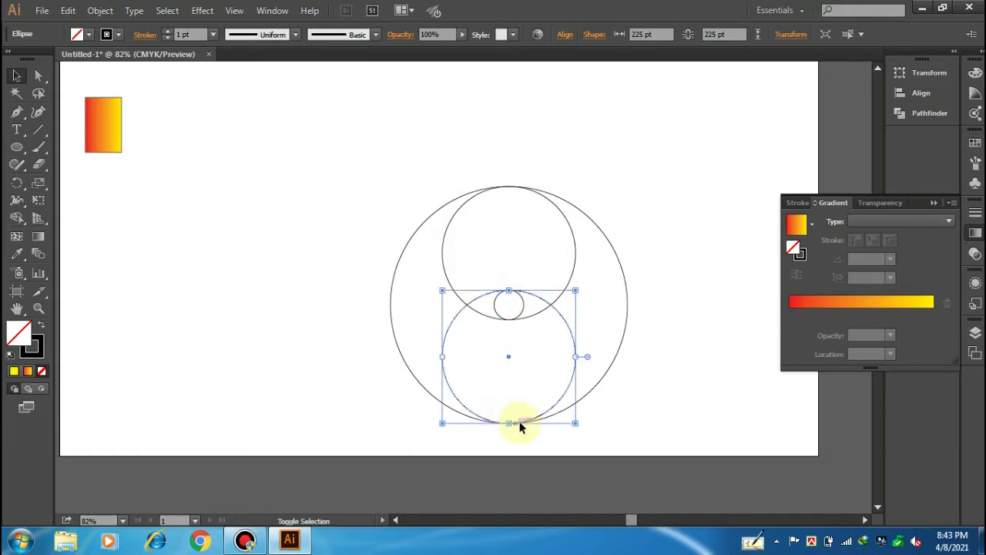
left_click(637, 453)
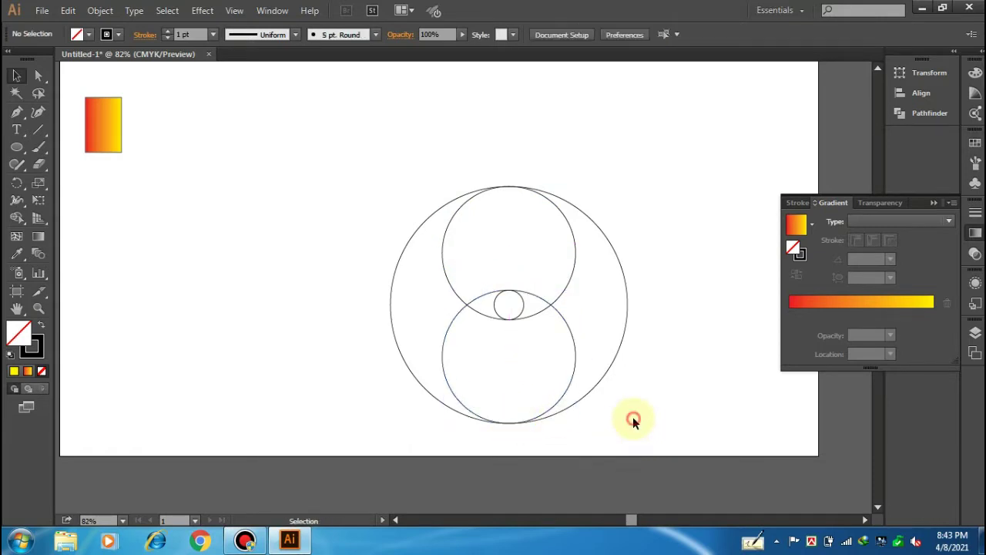
left_click_drag(633, 418, 341, 118)
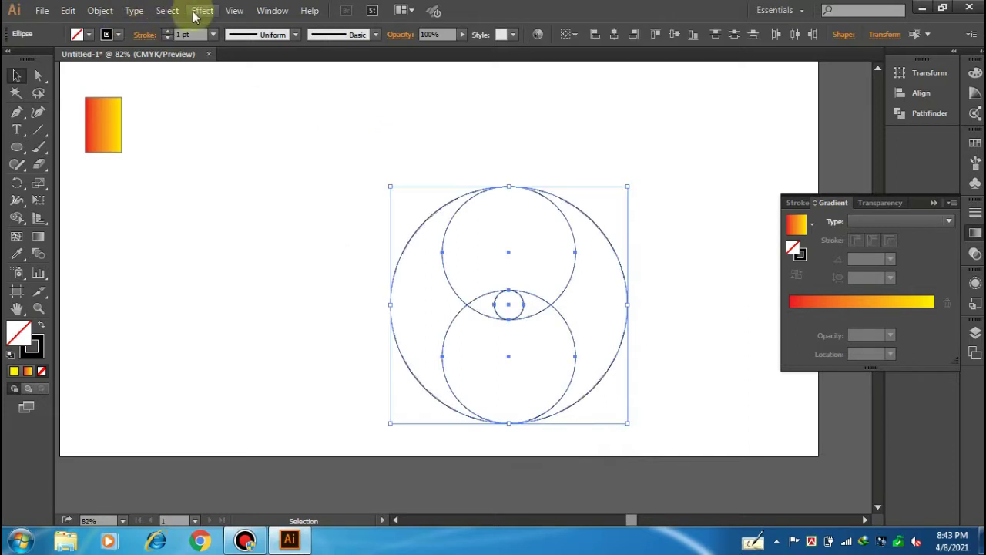
left_click(234, 10)
left_click(286, 24)
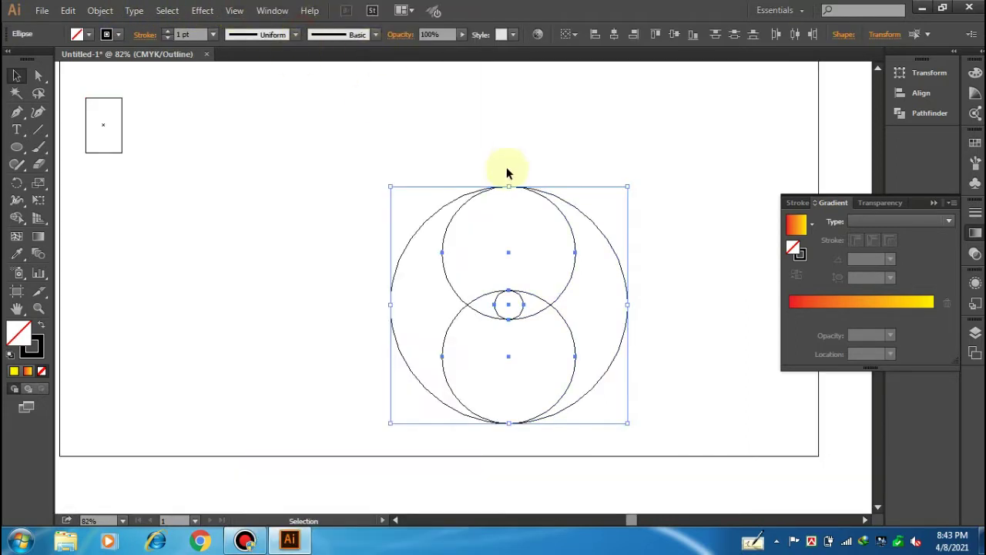
left_click(549, 453)
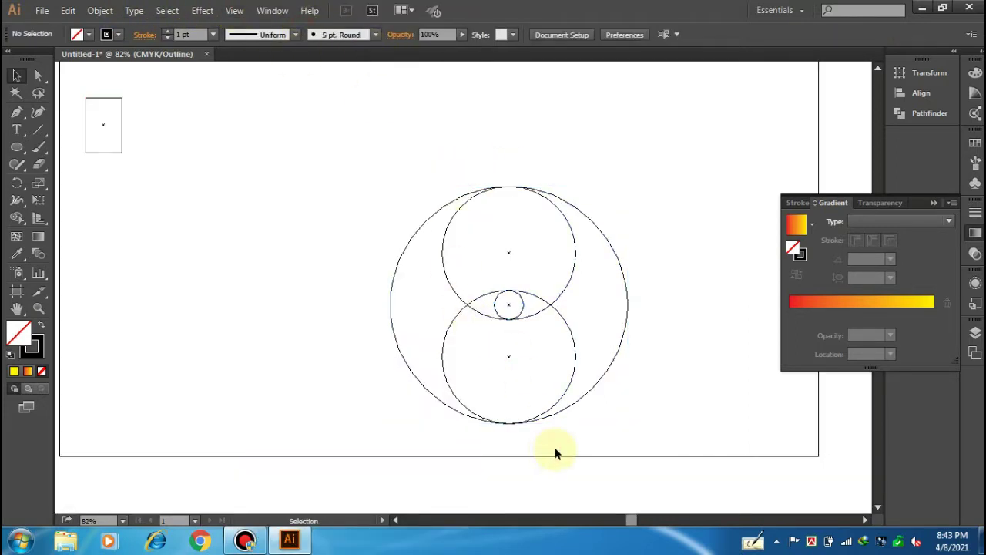
left_click_drag(557, 453, 476, 398)
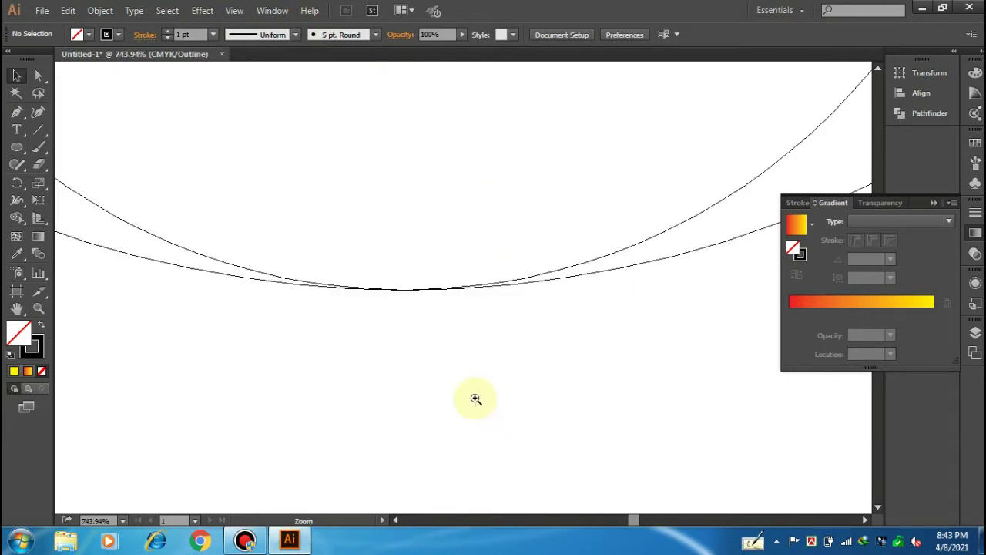
key("space")
left_click_drag(458, 161, 460, 381)
mouse_move(483, 176)
left_mouse_down()
mouse_move(484, 211)
mouse_move(508, 222)
mouse_move(473, 238)
mouse_move(469, 378)
mouse_move(517, 215)
mouse_move(496, 491)
left_mouse_up()
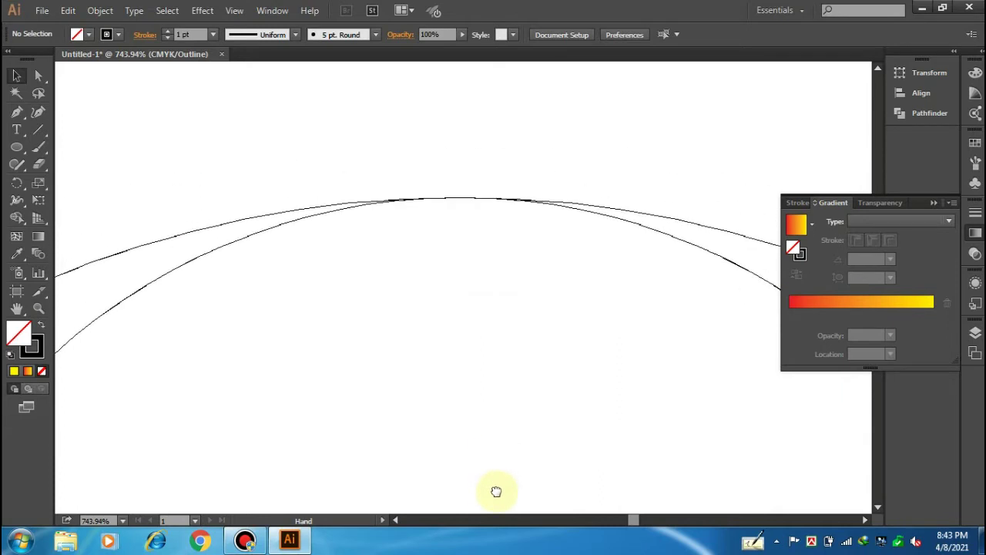
left_click_drag(496, 491, 494, 436)
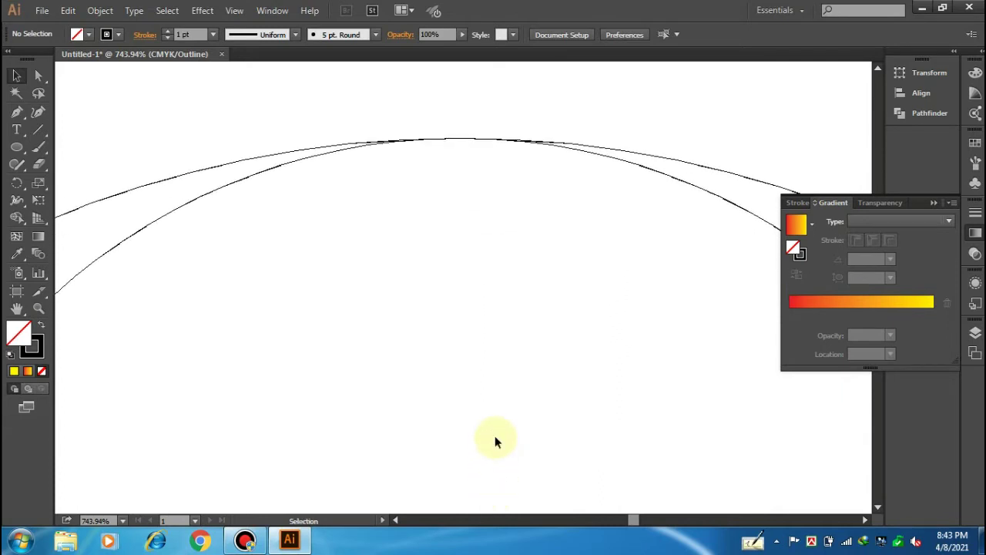
key("ctrl+minus")
key("ctrl+minus")
key("ctrl+minus")
key("ctrl+minus")
key("ctrl+minus")
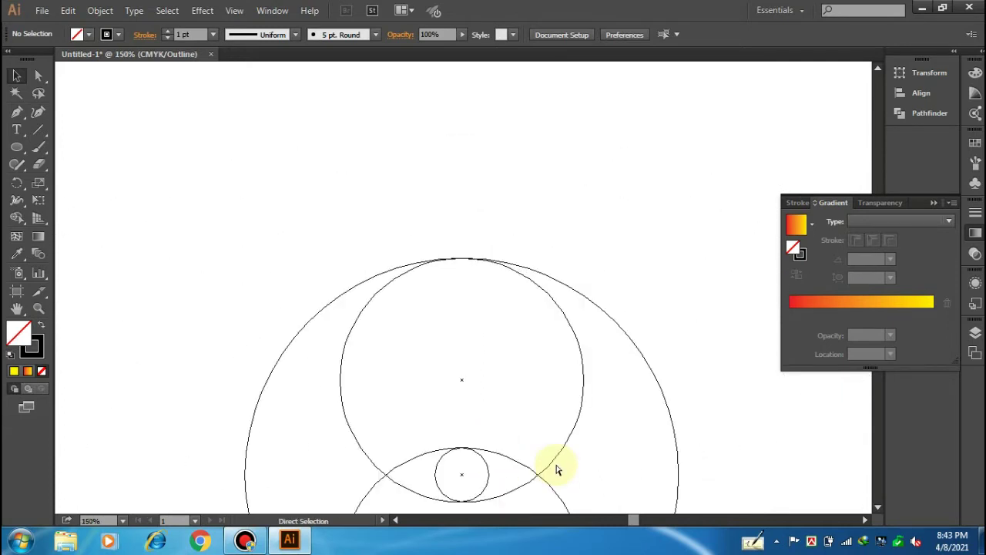
key("ctrl+minus")
key("ctrl+minus")
scroll(596, 425, "down", 2)
scroll(594, 369, "down", 1)
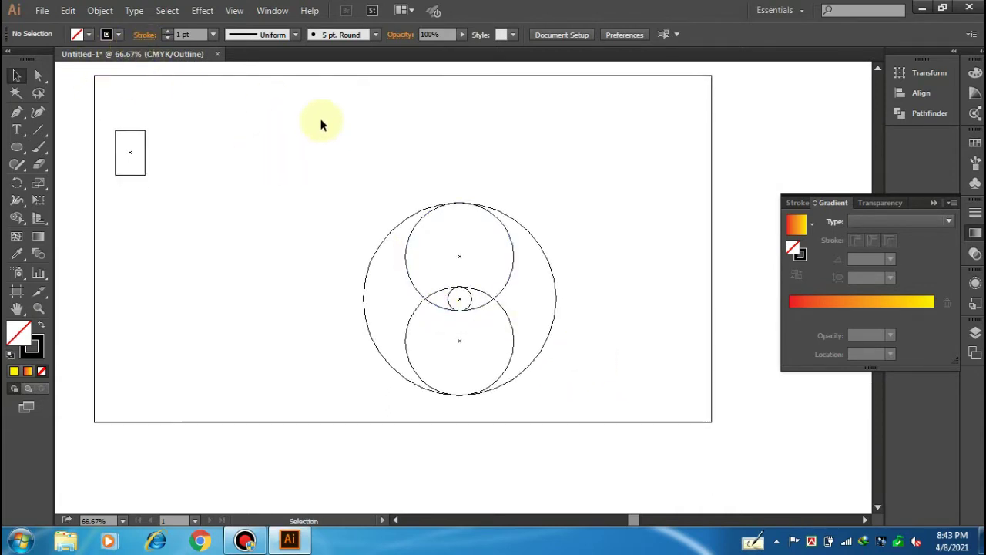
key("a")
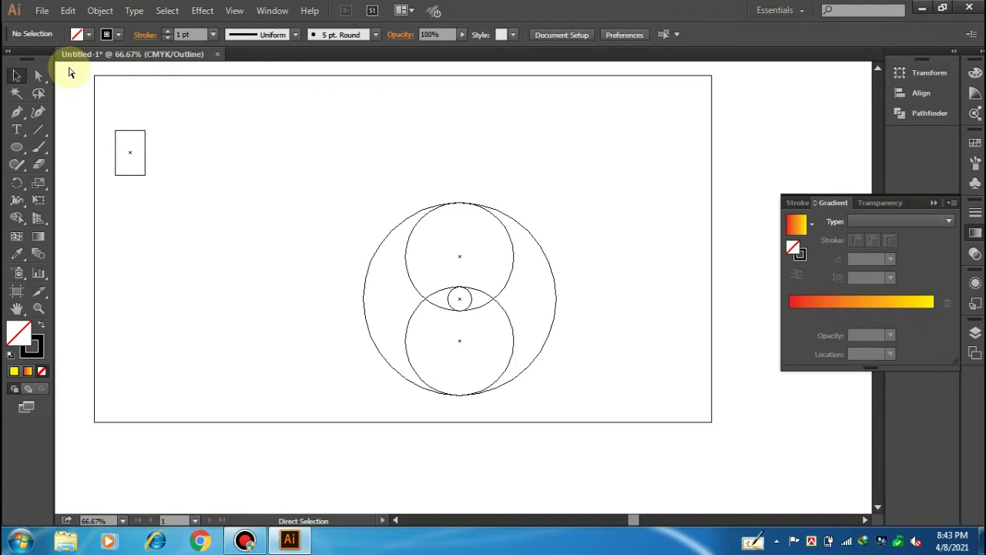
key("ctrl+y")
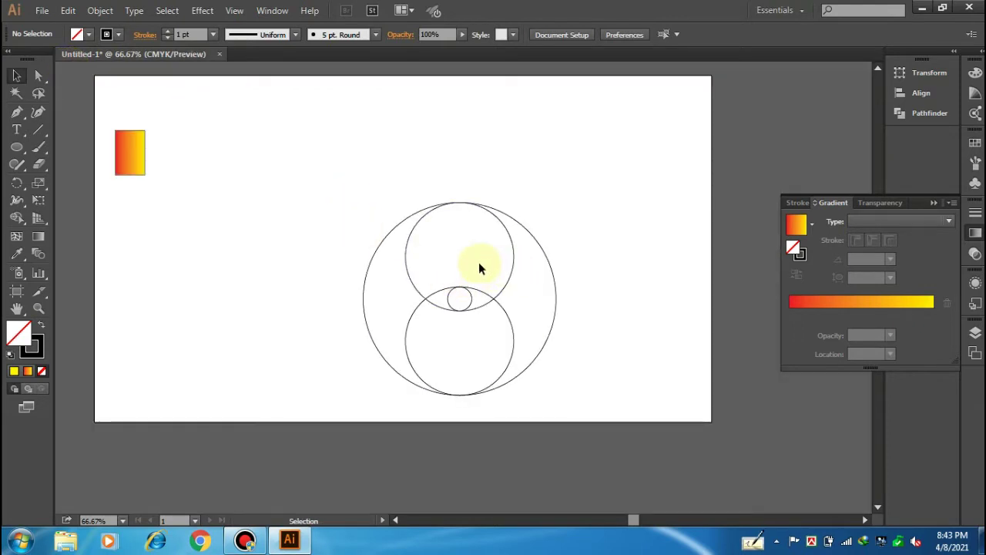
- Paste a copy of the two inner circles in front and rotate it 45°
left_click(501, 332)
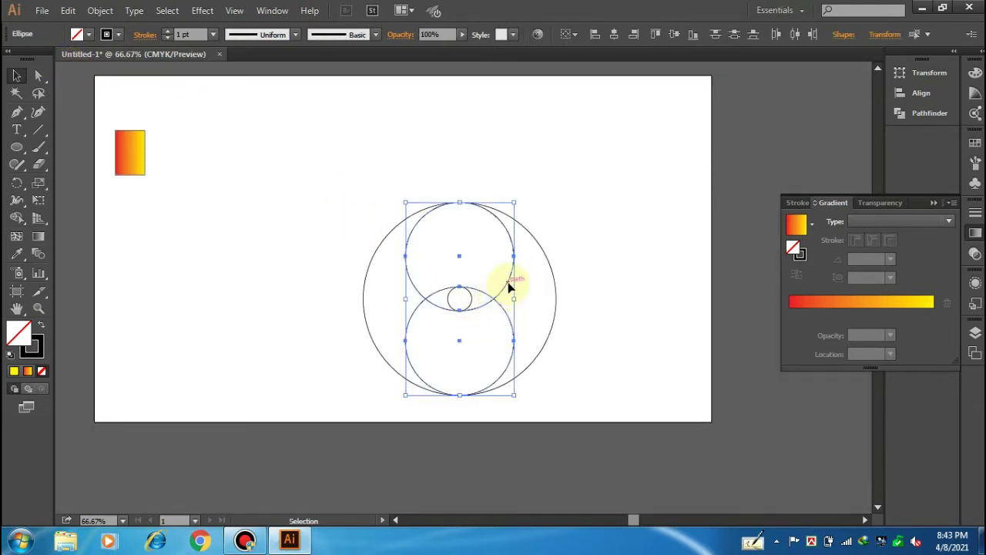
key("a")
key("v")
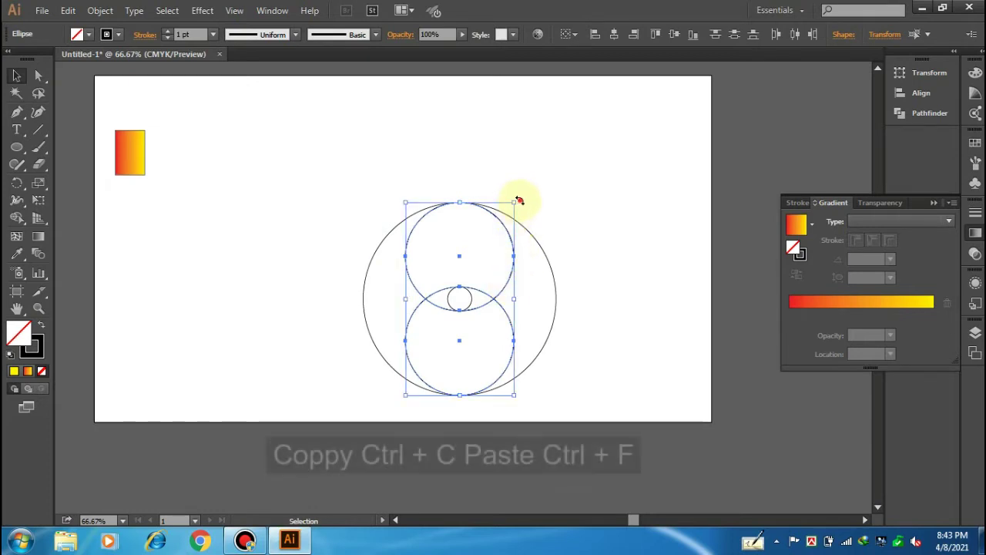
key("ctrl+c")
key("ctrl+f")
left_click_drag(518, 202, 537, 263)
- Add two more 45°-rotated copies to complete the eight-circle rosette, then deselect
key("a")
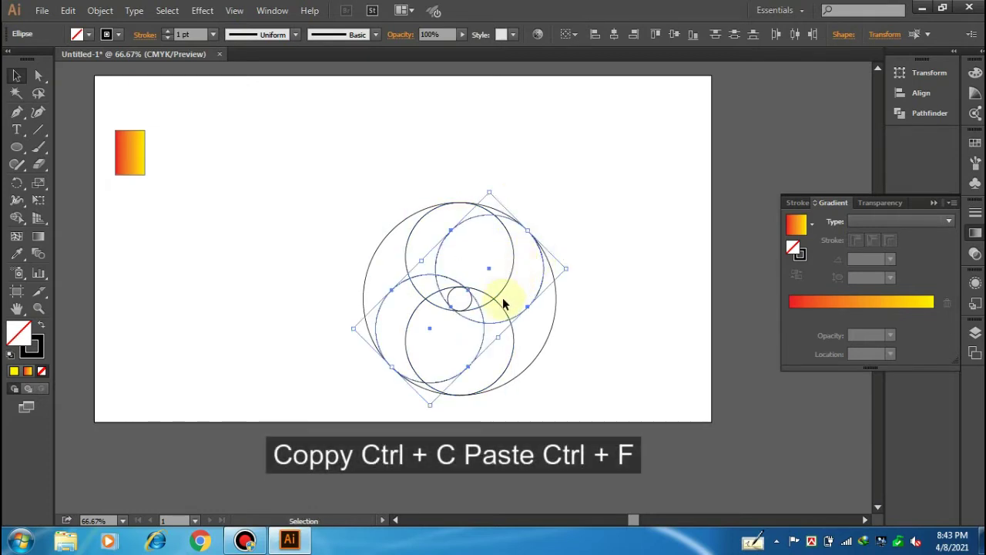
key("v")
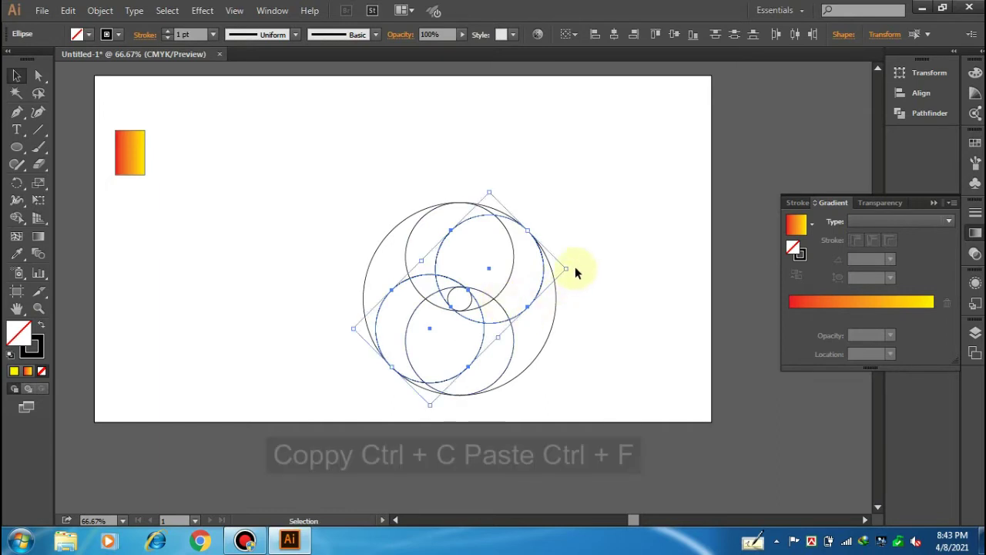
left_click_drag(568, 268, 561, 315)
key("a")
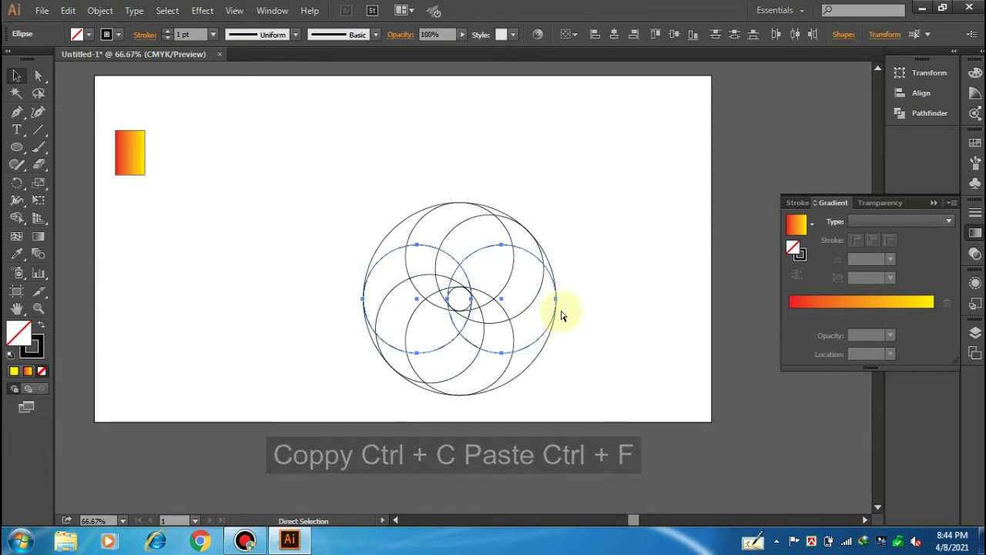
key("v")
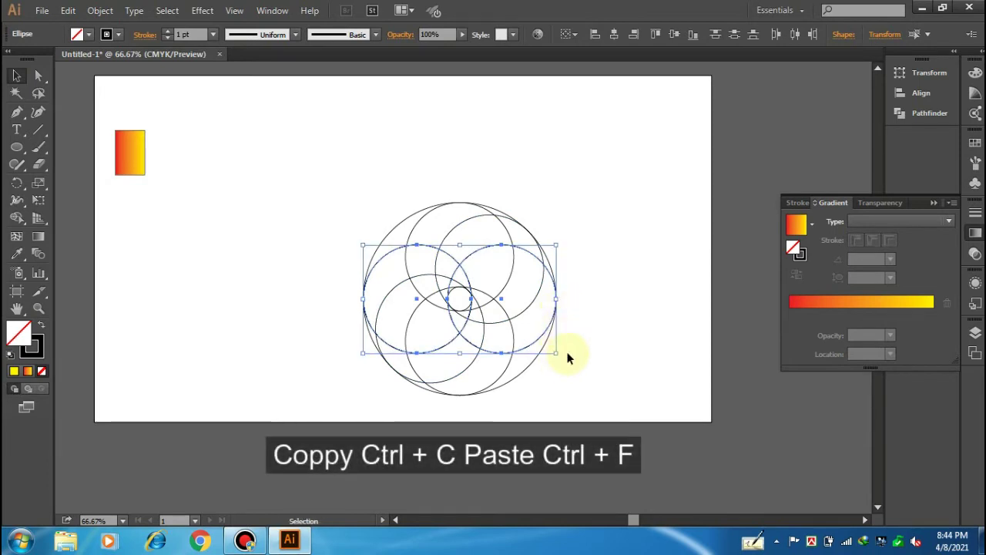
left_click_drag(565, 354, 531, 396)
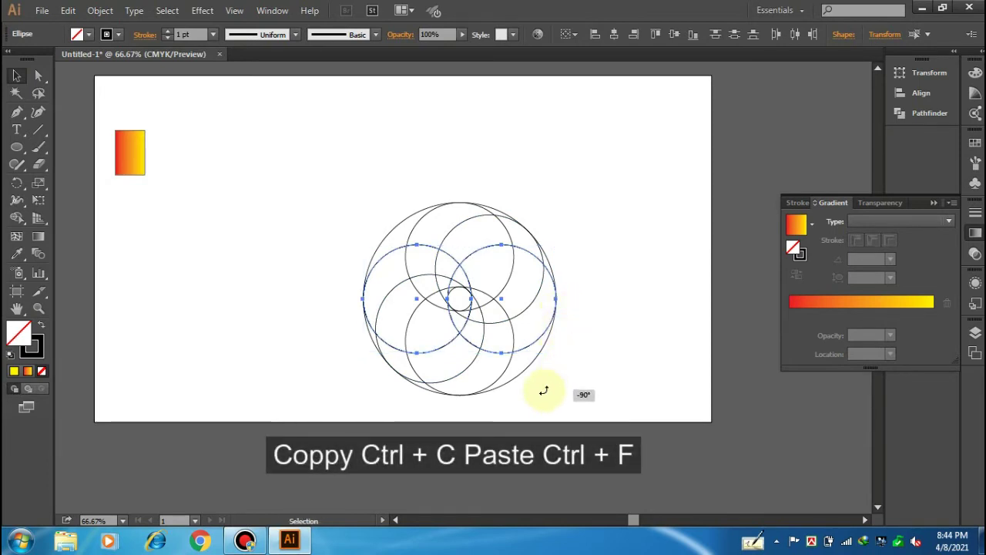
left_click_drag(585, 380, 339, 210)
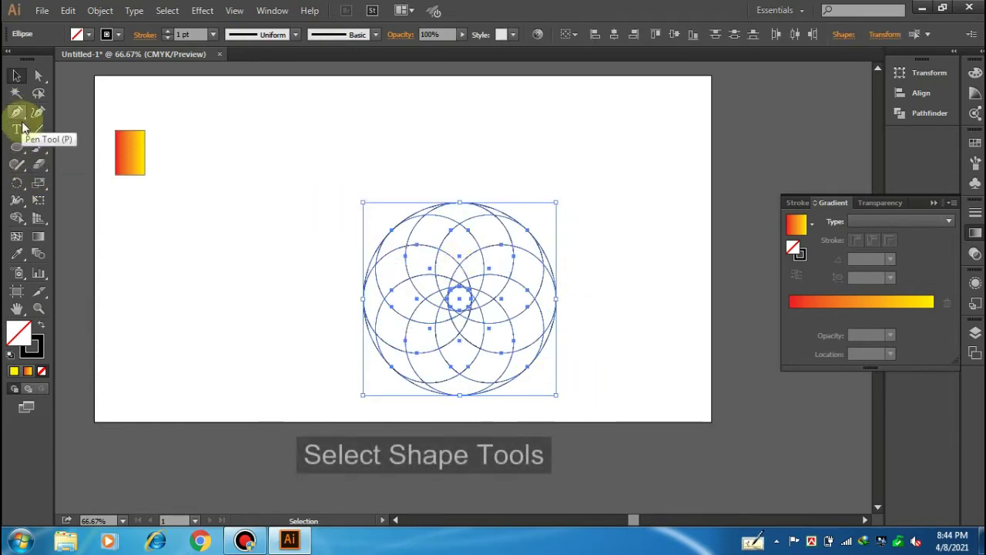
- With Shape Builder, merge the left, upper-left, top and right crescent cells into blades
left_click(16, 217)
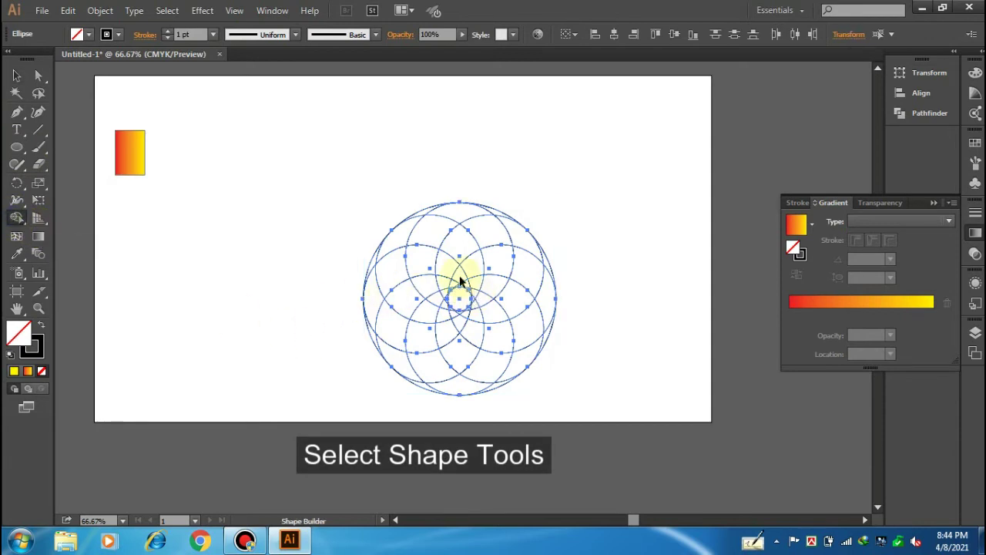
left_click_drag(301, 194, 563, 399)
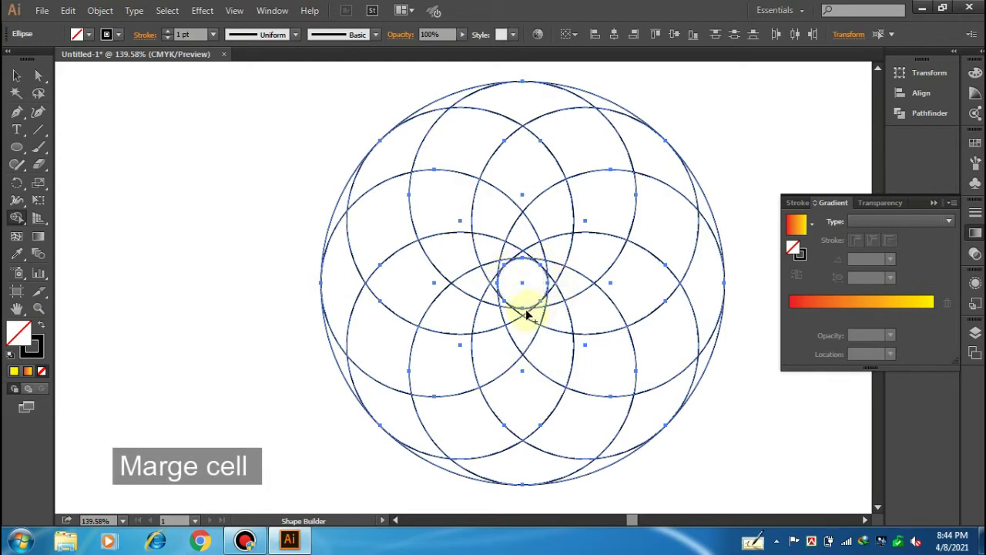
mouse_move(524, 311)
left_mouse_down()
mouse_move(416, 311)
mouse_move(380, 259)
left_mouse_up()
left_click_drag(375, 216, 382, 183)
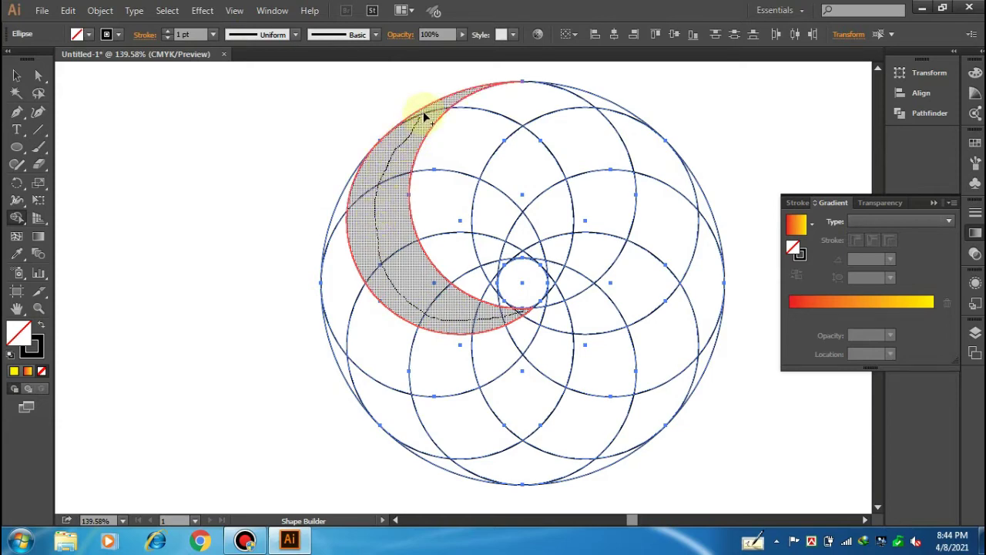
left_click_drag(426, 115, 428, 113)
mouse_move(552, 91)
left_mouse_down()
mouse_move(473, 167)
mouse_move(460, 226)
mouse_move(484, 293)
left_mouse_up()
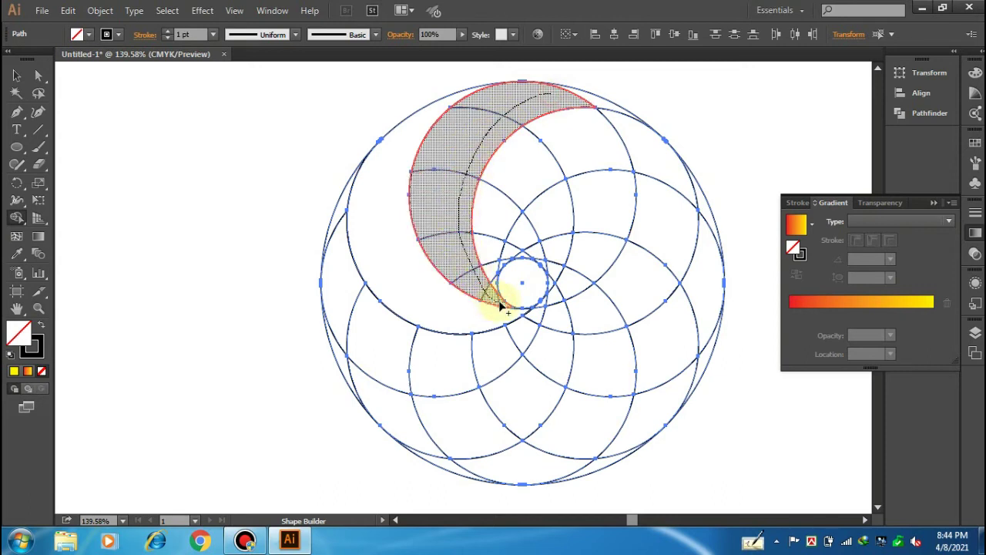
left_click_drag(500, 306, 502, 302)
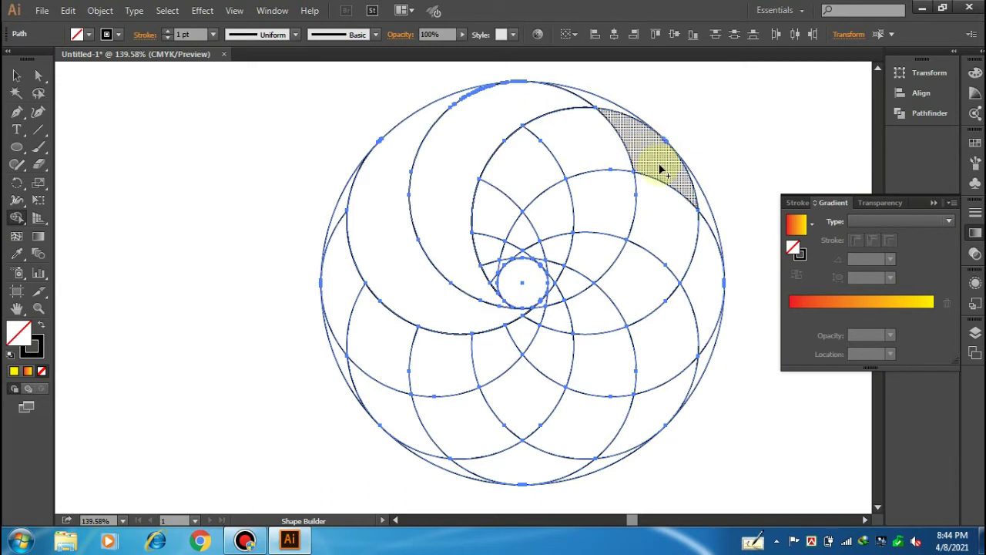
left_click_drag(535, 100, 596, 108)
mouse_move(698, 198)
left_mouse_down()
mouse_move(500, 213)
mouse_move(490, 245)
left_mouse_up()
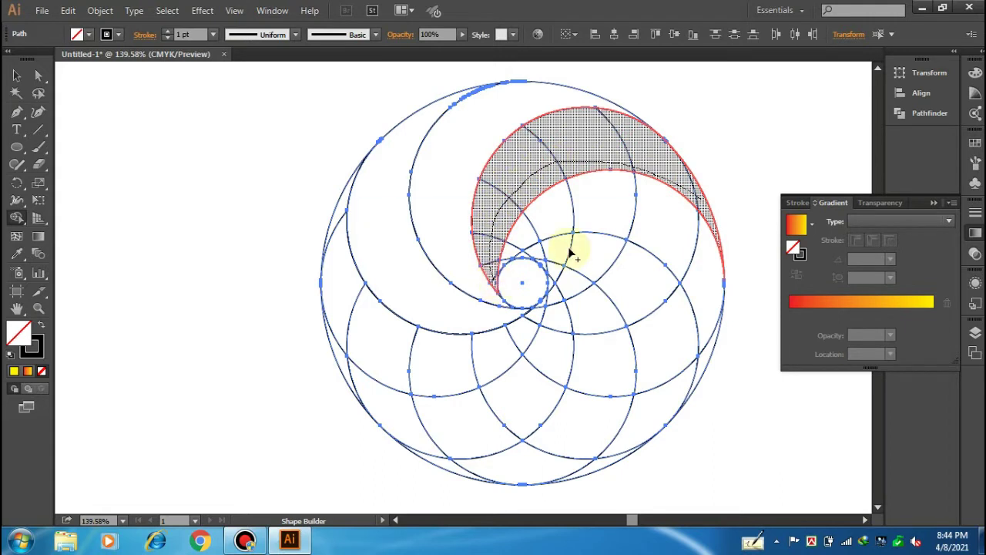
left_click_drag(495, 285, 568, 252)
- Merge the remaining right-edge, lower-right, bottom, lower-left and left crescents into blades
mouse_move(709, 362)
left_mouse_down()
mouse_move(599, 214)
mouse_move(529, 223)
mouse_move(518, 249)
left_mouse_up()
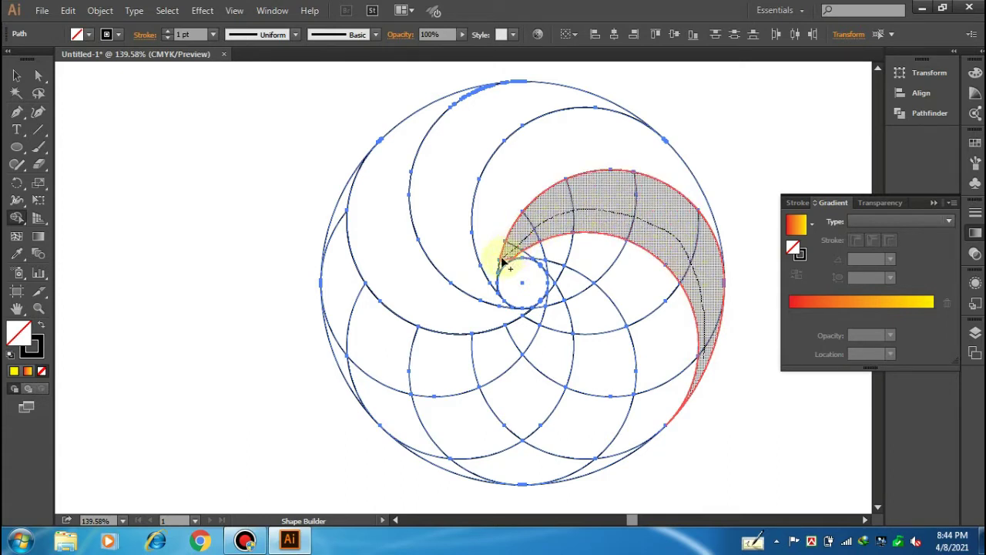
left_click_drag(501, 265, 504, 266)
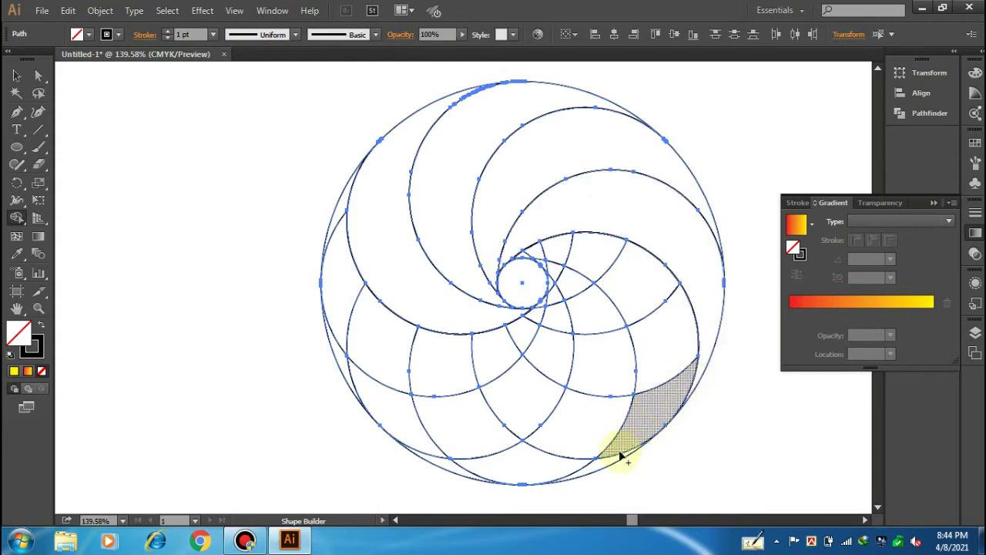
mouse_move(610, 453)
left_mouse_down()
mouse_move(601, 462)
mouse_move(654, 409)
mouse_move(660, 316)
mouse_move(633, 282)
mouse_move(551, 261)
left_mouse_up()
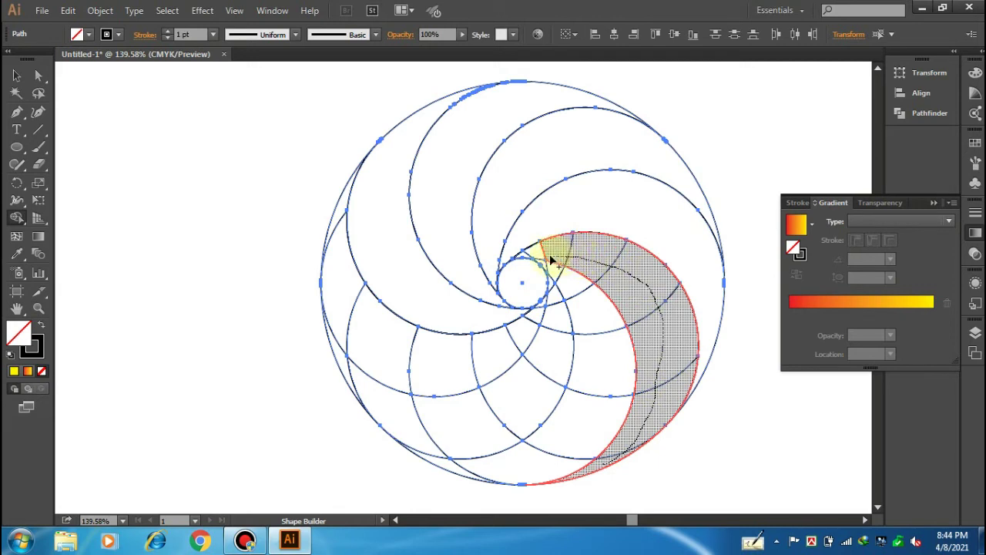
left_click_drag(523, 262, 524, 262)
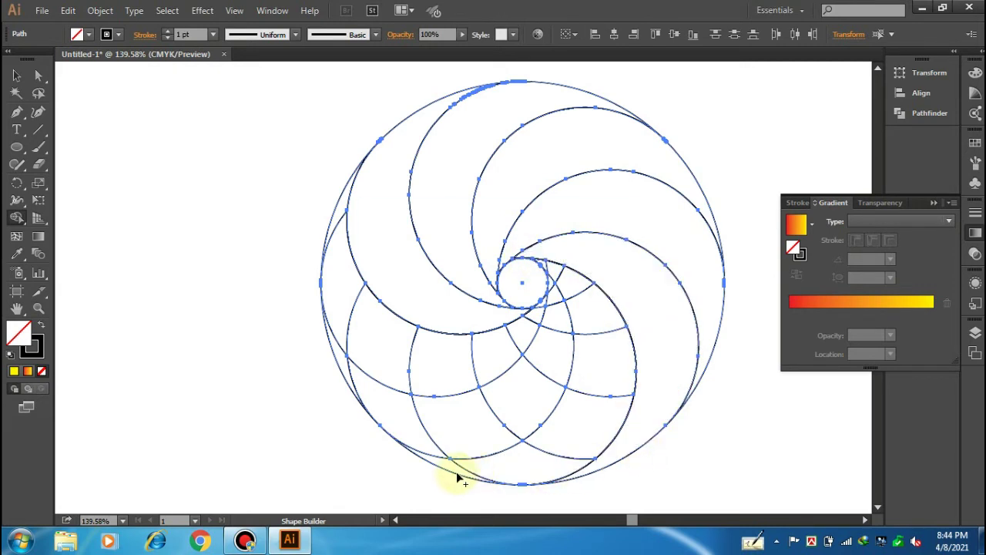
mouse_move(450, 467)
left_mouse_down()
mouse_move(598, 429)
mouse_move(608, 352)
mouse_move(577, 297)
mouse_move(544, 269)
left_mouse_up()
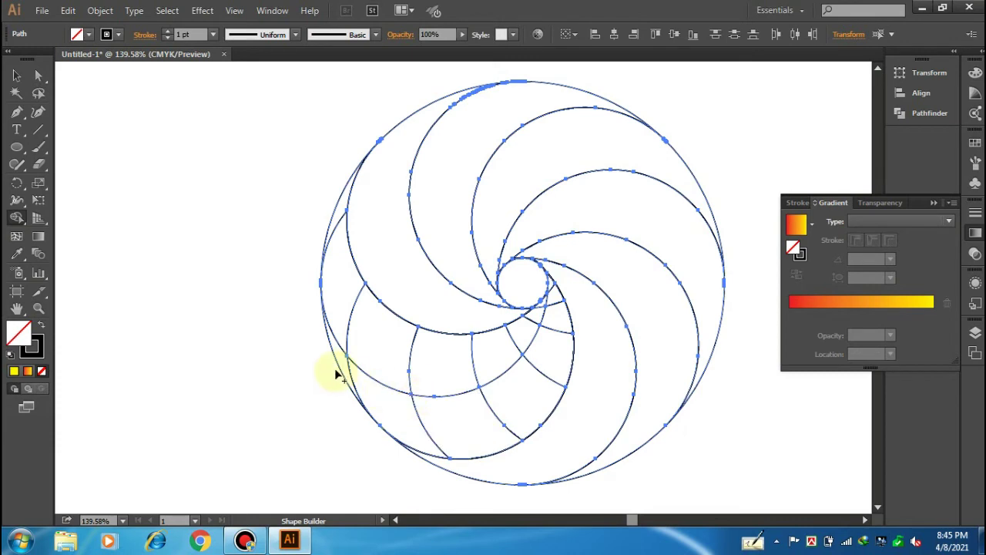
mouse_move(346, 357)
left_mouse_down()
mouse_move(404, 430)
mouse_move(469, 439)
mouse_move(532, 403)
mouse_move(565, 333)
left_mouse_up()
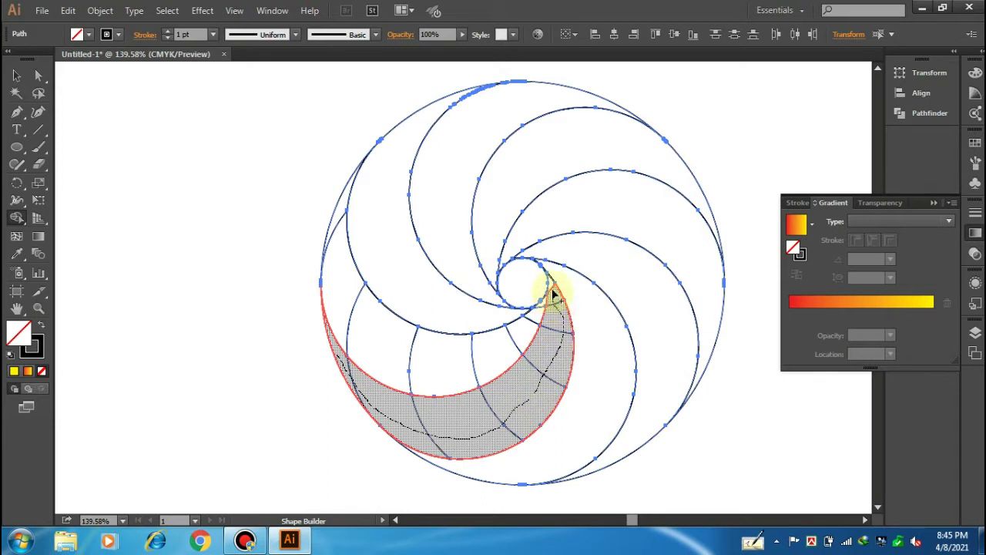
left_click_drag(552, 286, 553, 291)
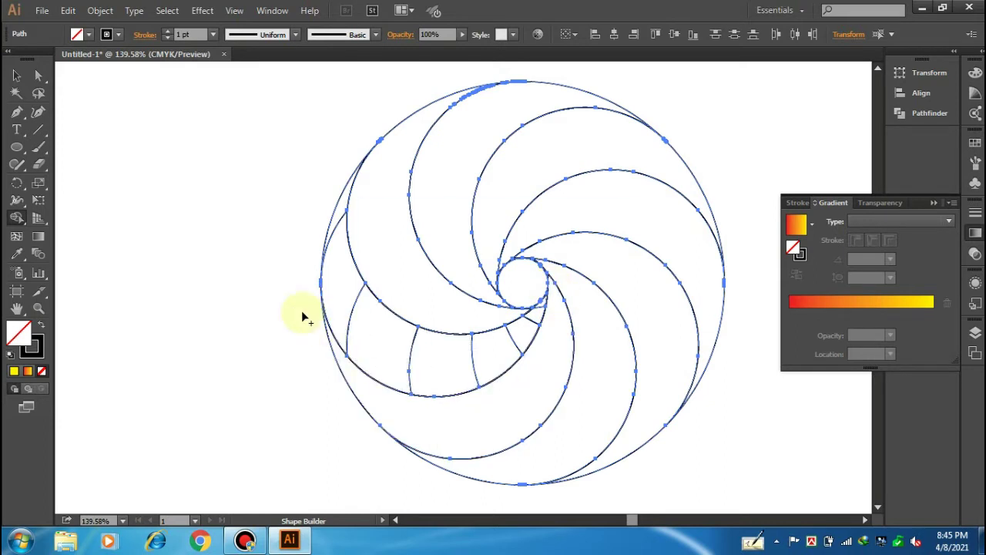
mouse_move(345, 204)
left_mouse_down()
mouse_move(345, 265)
mouse_move(375, 334)
mouse_move(439, 362)
mouse_move(501, 357)
mouse_move(540, 309)
left_mouse_up()
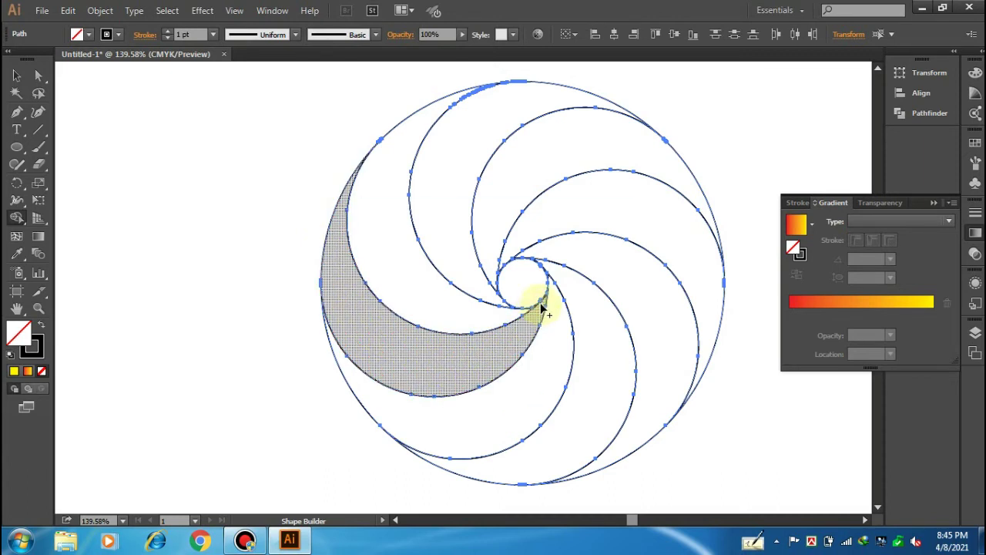
left_click(21, 81)
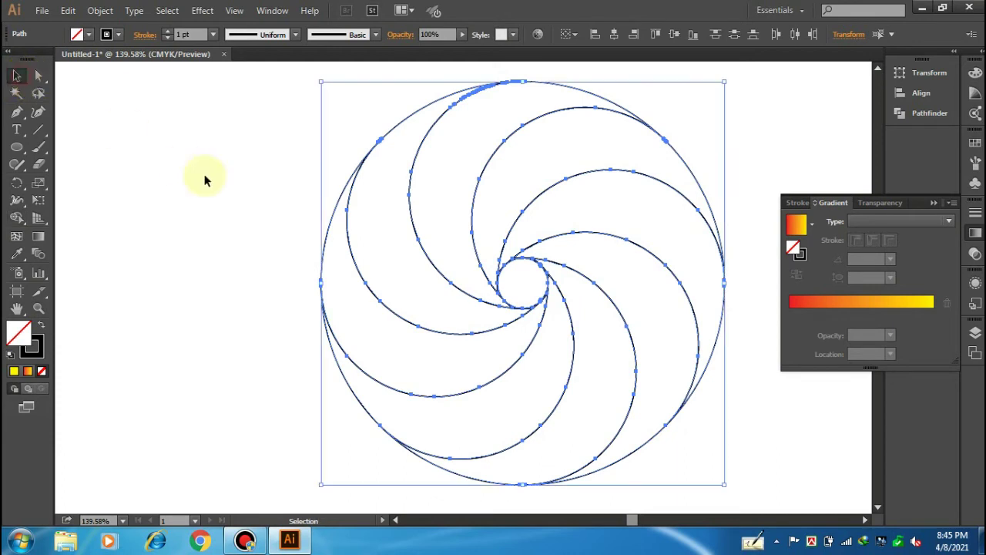
- Select the whole spiral and eyedrop the sample rectangle's gradient onto it
left_click(222, 159)
key("ctrl+minus")
key("ctrl+minus")
left_click(423, 238)
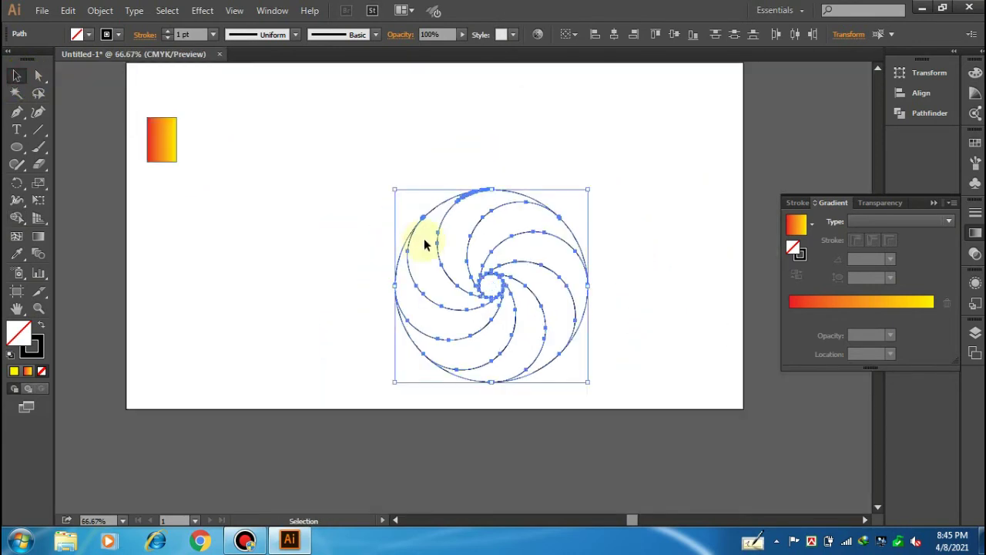
left_click(300, 200)
left_click_drag(313, 189, 600, 385)
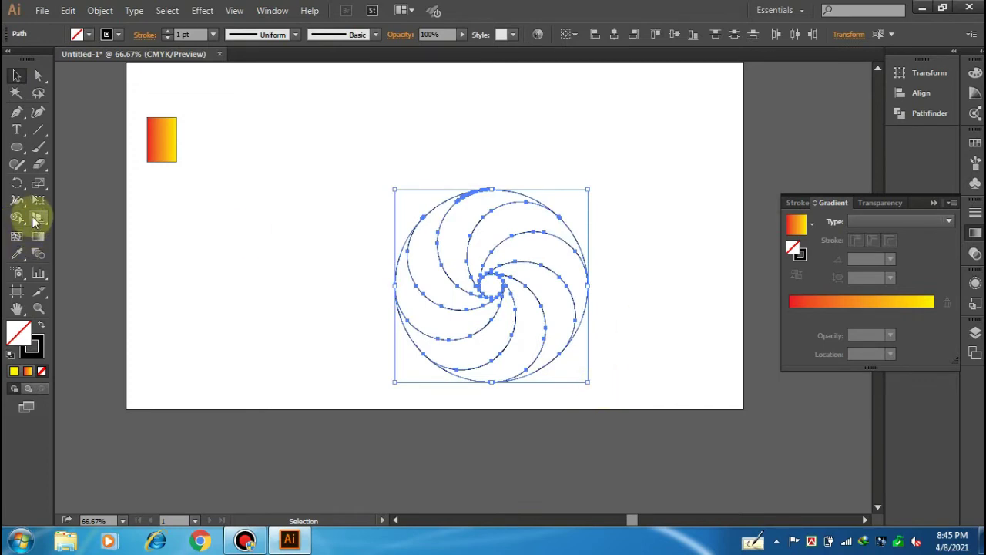
left_click(19, 254)
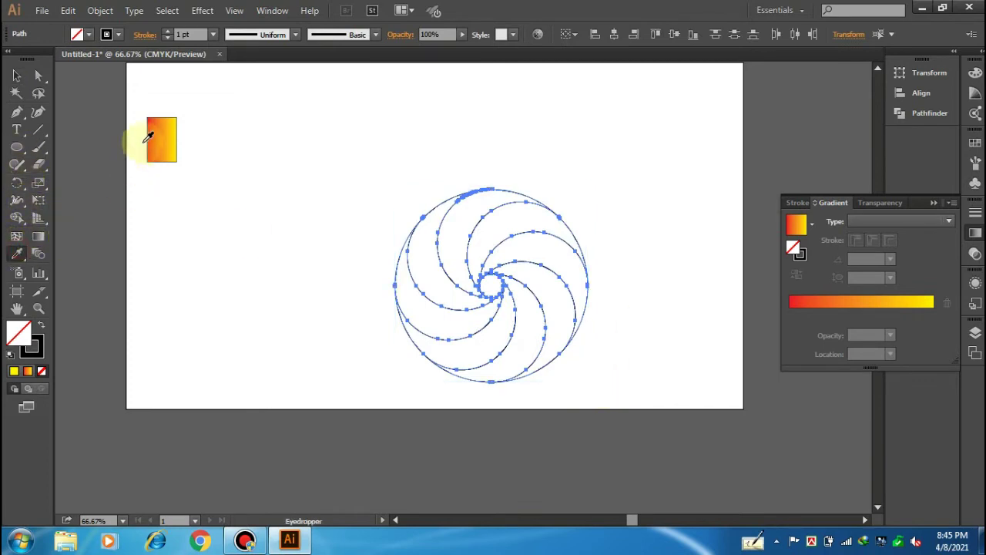
left_click(169, 130)
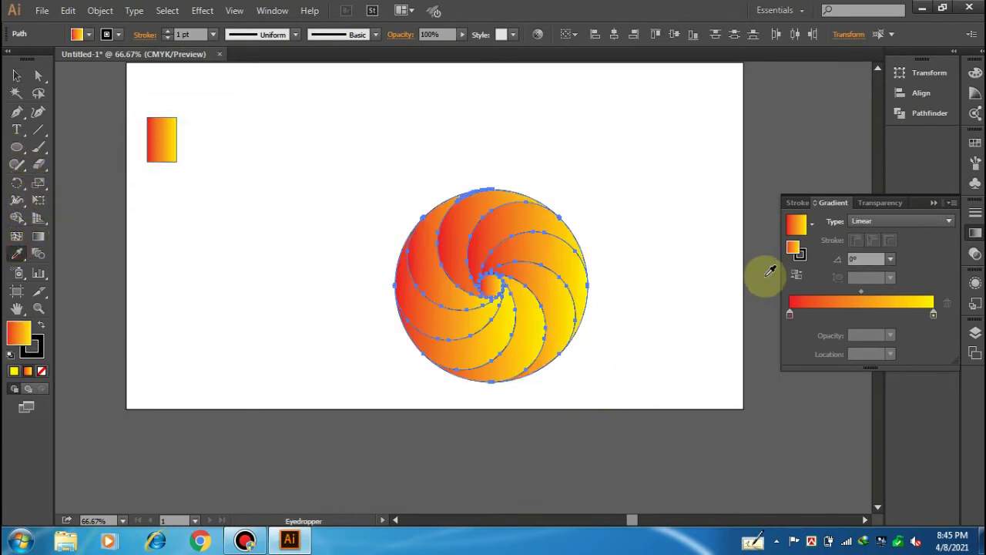
- Make the spiral's gradient radial and move the red stop inward to 76.85%
left_click(947, 222)
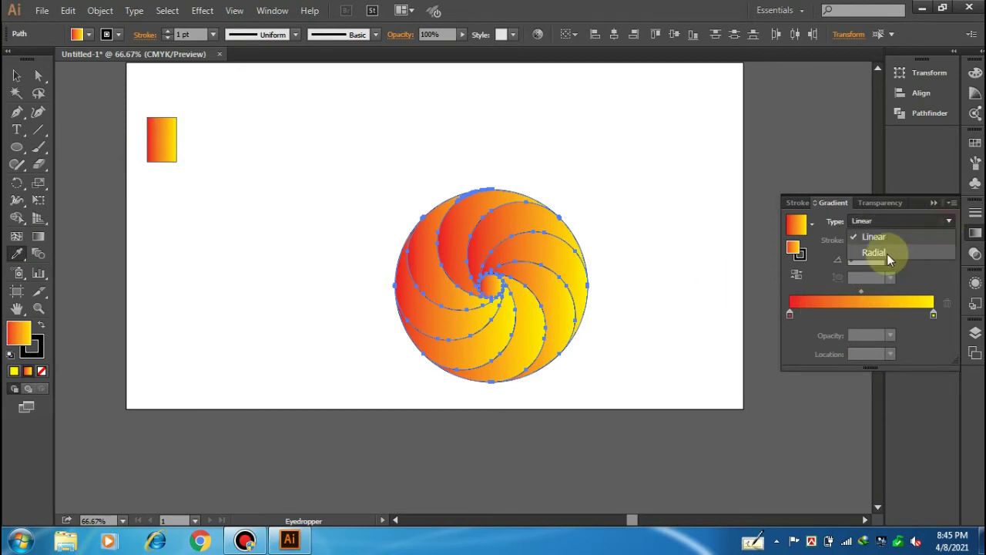
left_click(887, 253)
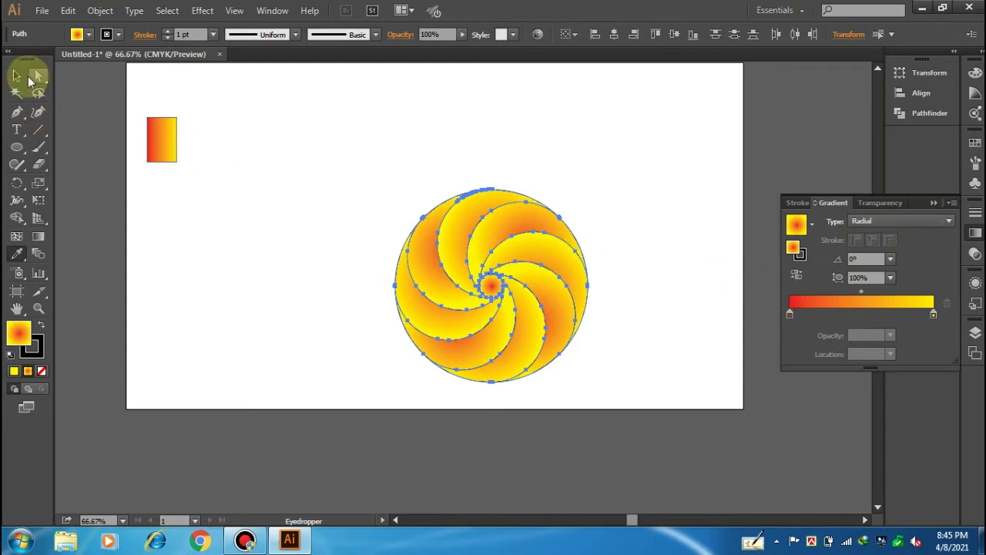
left_click_drag(789, 316, 896, 314)
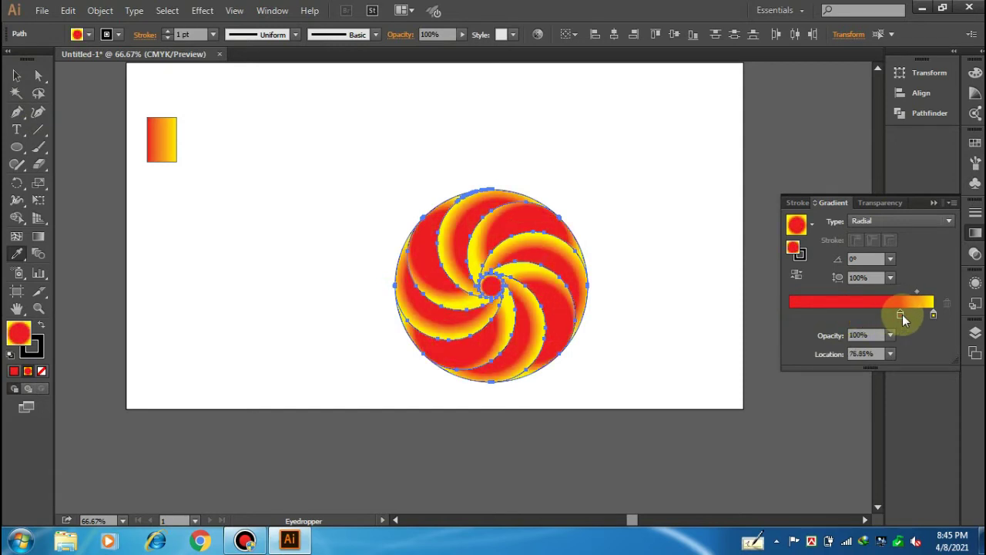
left_click(18, 76)
- Try stretching a single Gradient-tool gradient across the whole pinwheel
left_click(644, 202)
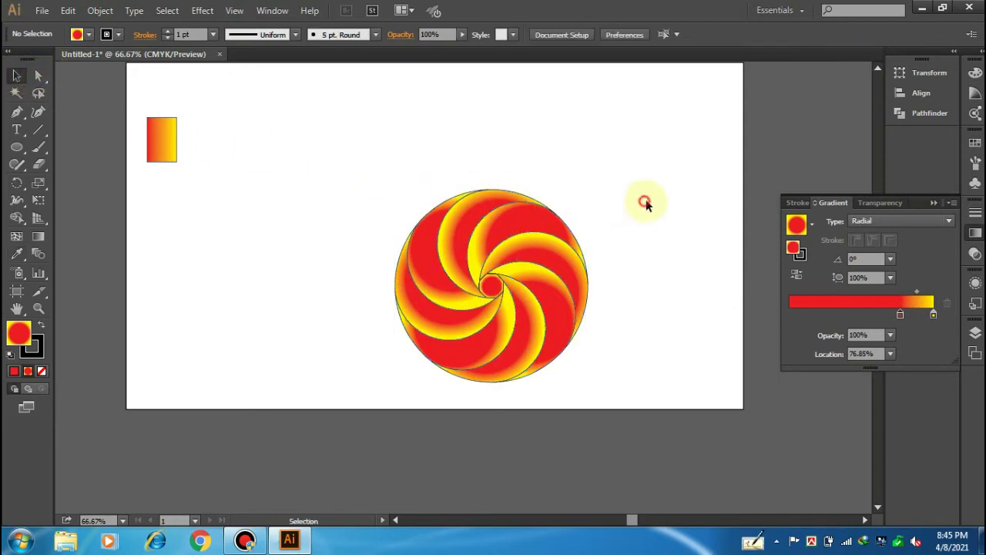
mouse_move(643, 190)
left_mouse_down()
mouse_move(370, 352)
mouse_move(387, 355)
left_mouse_up()
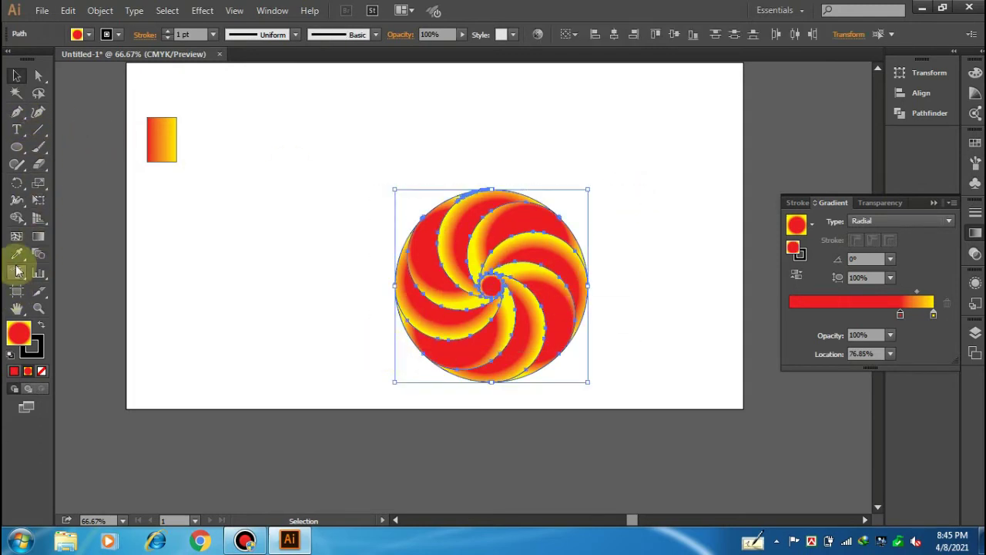
left_click(38, 237)
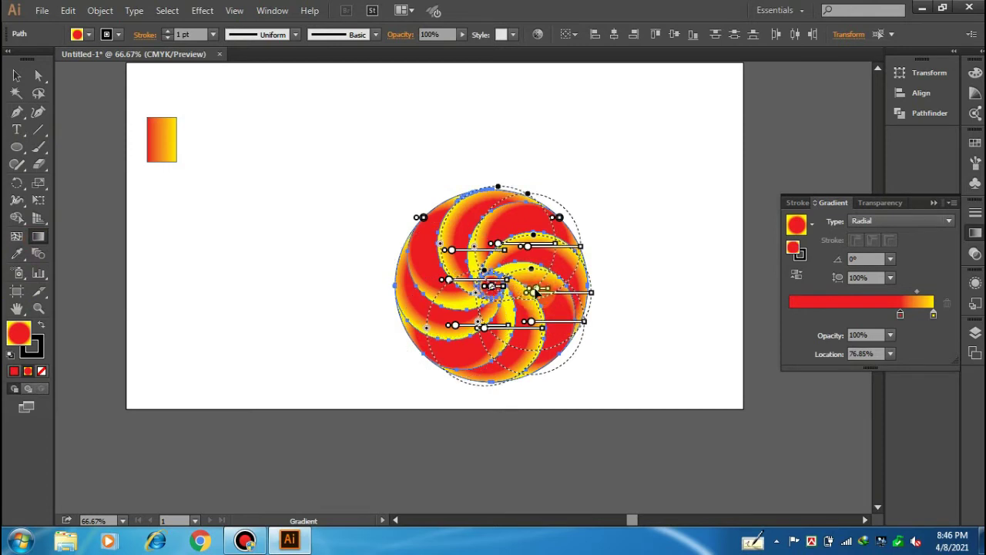
left_click_drag(529, 290, 566, 285)
key("v")
key("g")
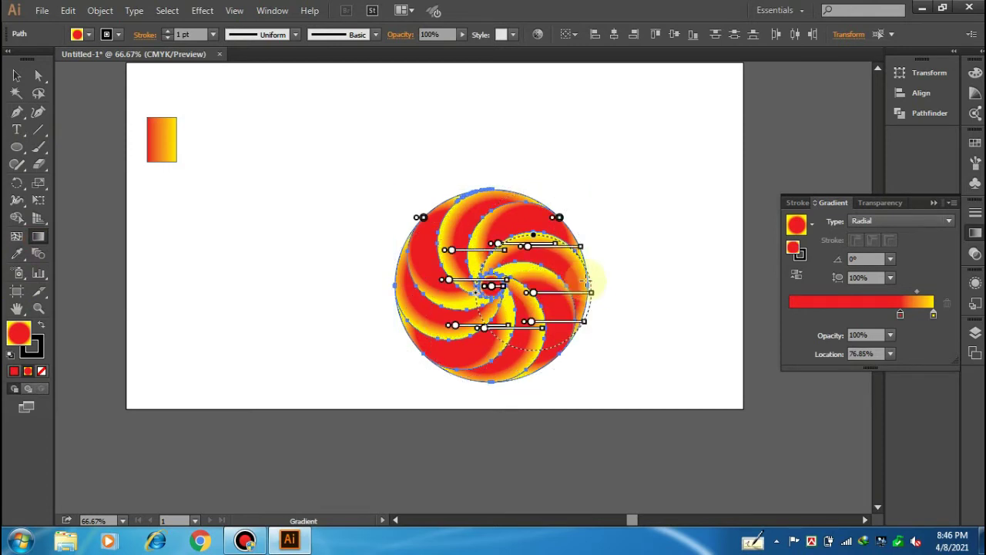
left_click_drag(605, 297, 487, 290)
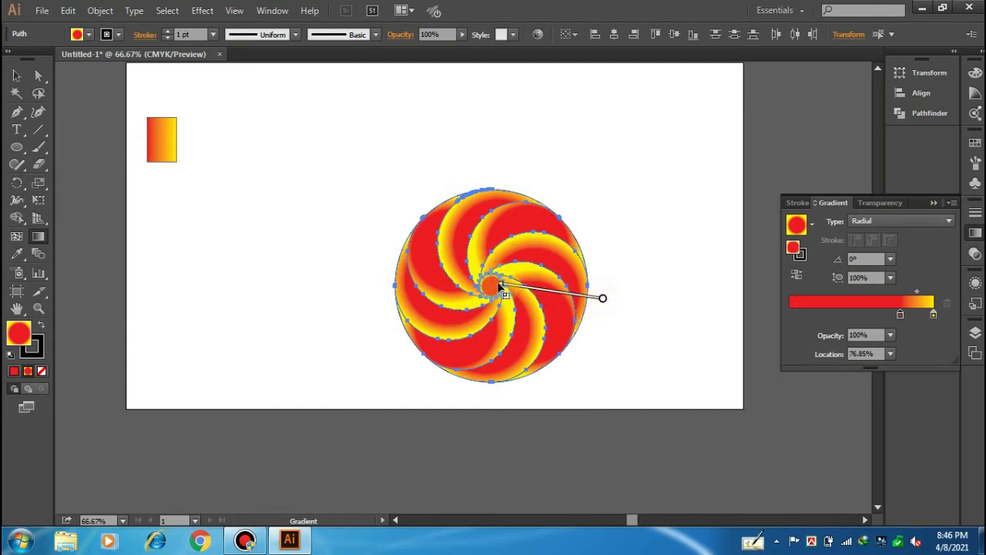
key("v")
- Undo back to separate per-swirl radial gradients and reselect the pinwheel
key("Delete")
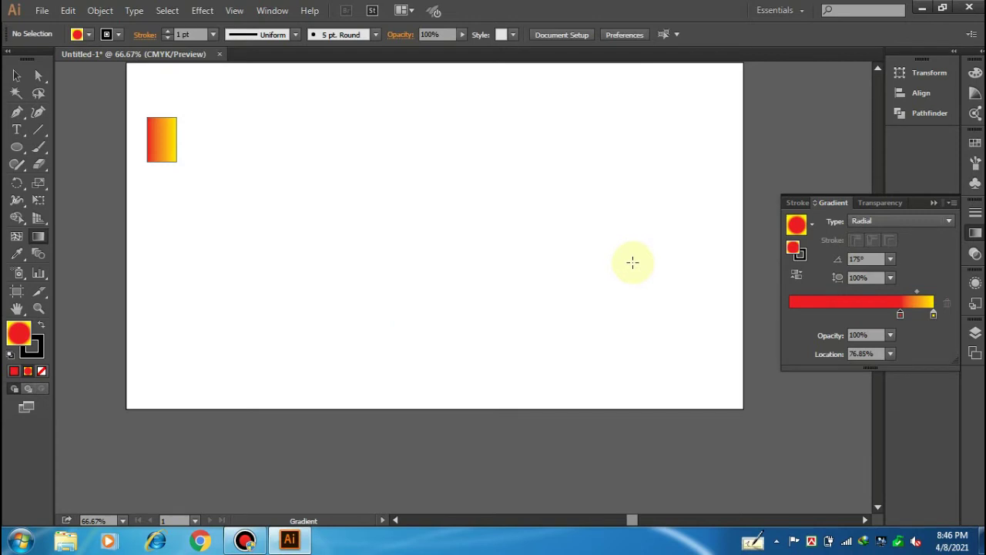
key("ctrl+z")
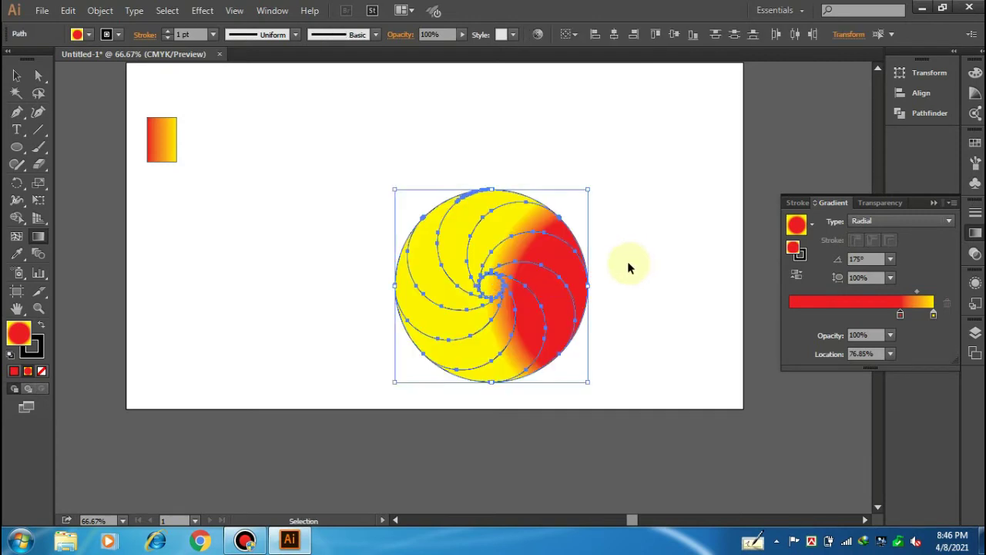
key("ctrl+z")
key("g")
left_click(17, 75)
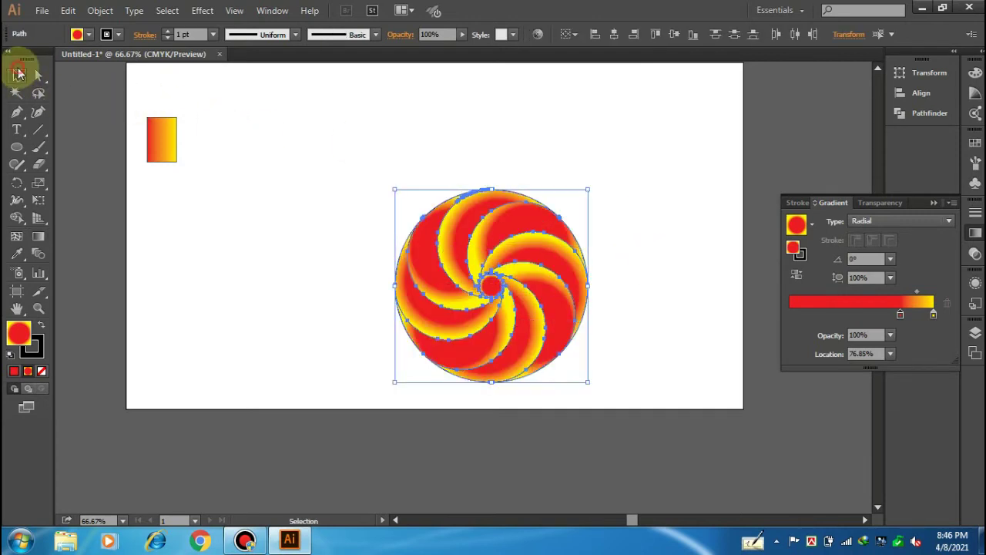
left_click(667, 212)
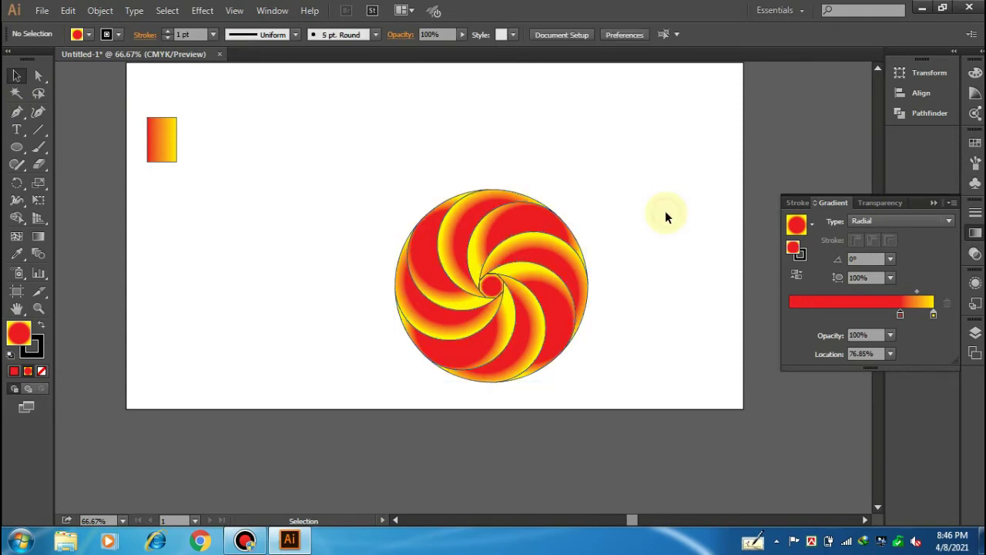
left_click_drag(634, 191, 372, 384)
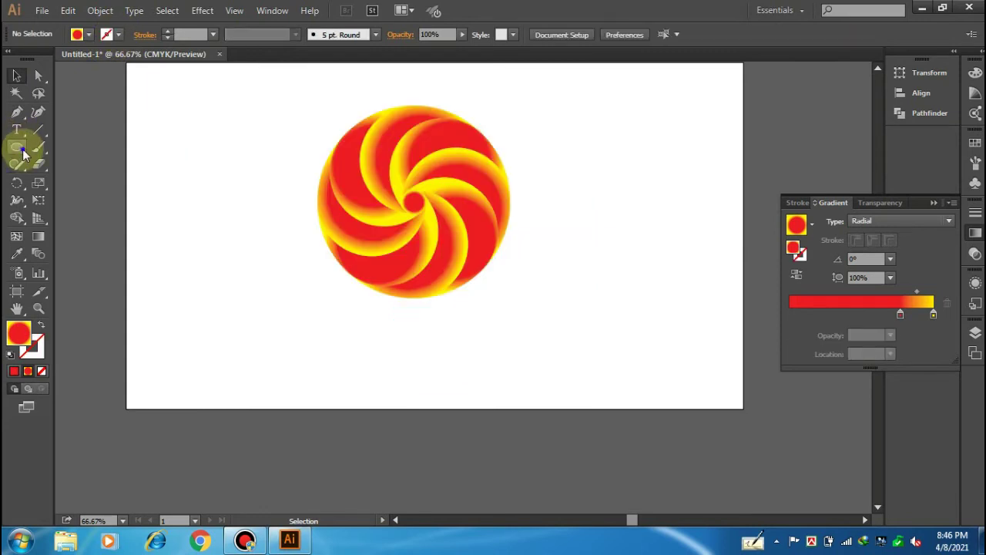
mouse_move(20, 148)
left_mouse_down()
mouse_move(77, 159)
mouse_move(77, 147)
left_mouse_up()
- Create a 1280 × 720 pt rectangle with the Rectangle dialog
left_click(191, 174)
type("1280")
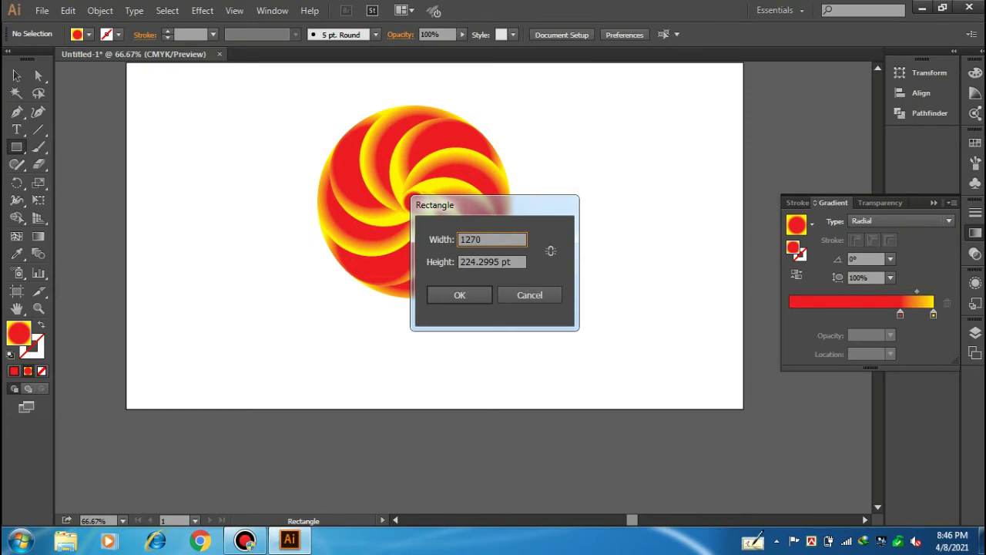
key("Tab")
type("7")
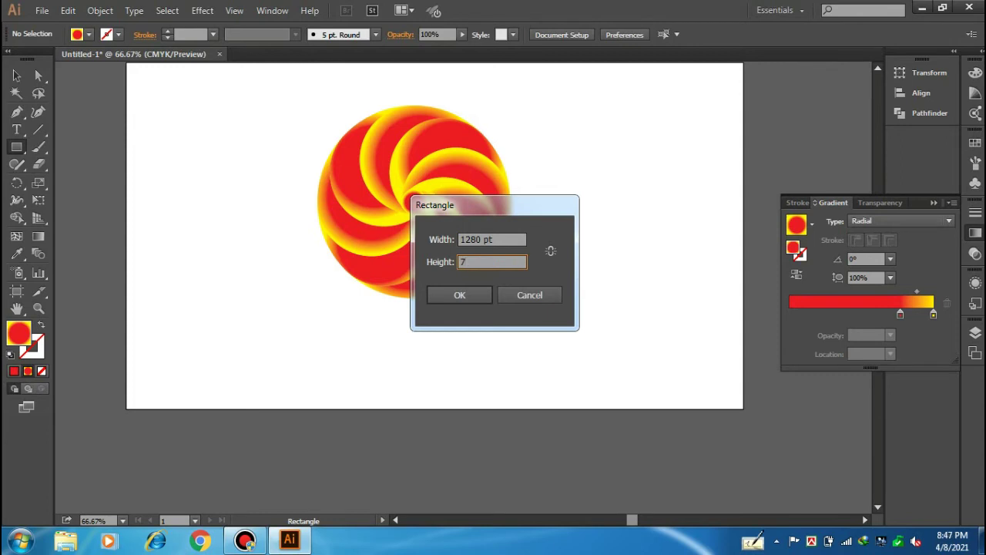
key("Return")
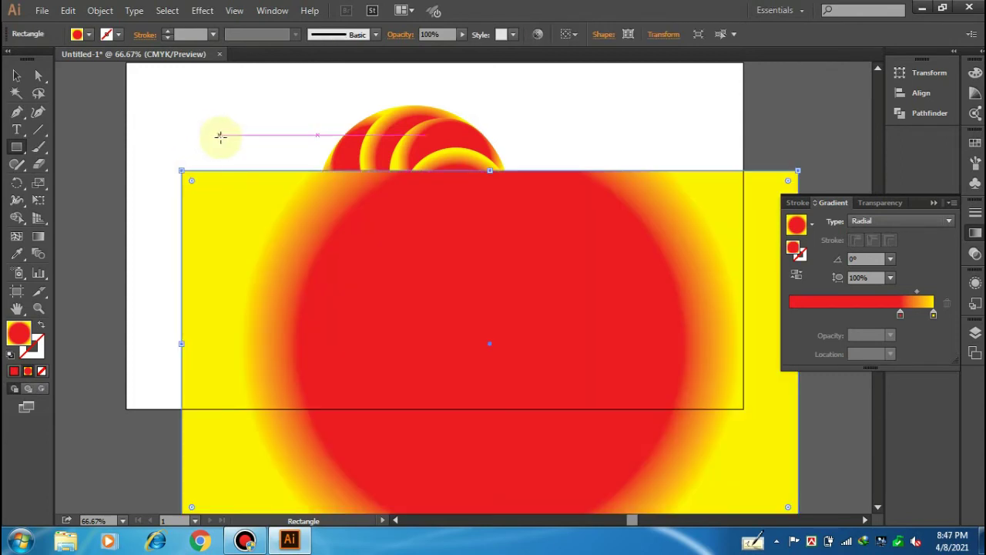
key("v")
- Align the rectangle to the artboard, send it to the back, and fill it dark brown
left_click_drag(537, 375, 480, 265)
left_click(89, 34)
left_click(138, 83)
left_click(143, 80)
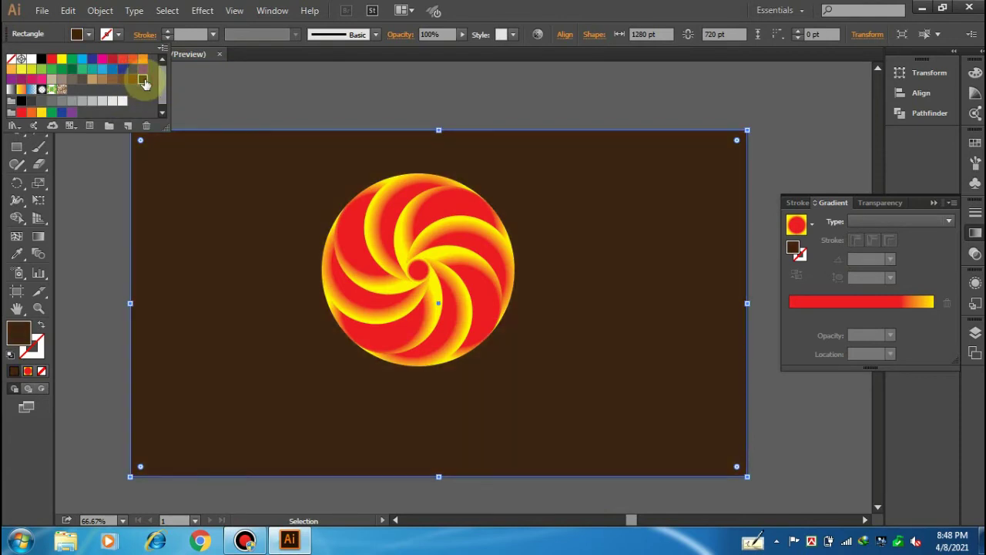
left_click(82, 33)
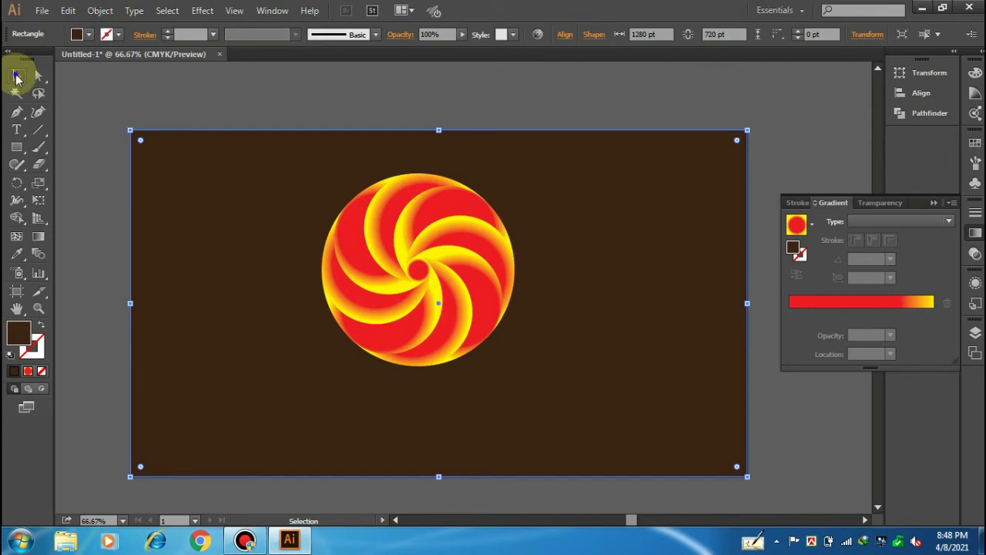
- Set the background rectangle aside and select the pinwheel group
key("ctrl+2")
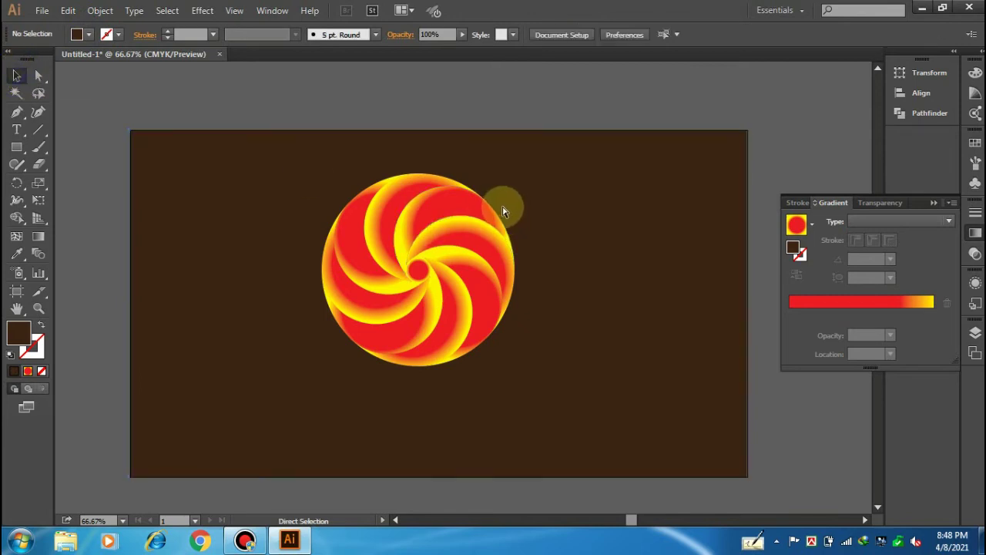
left_click(589, 228)
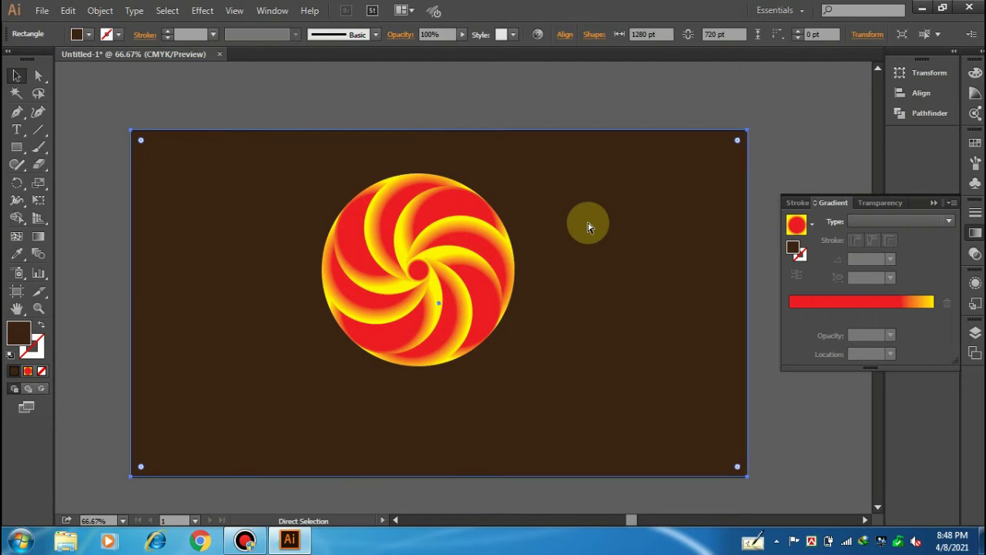
key("v")
key("a")
key("v")
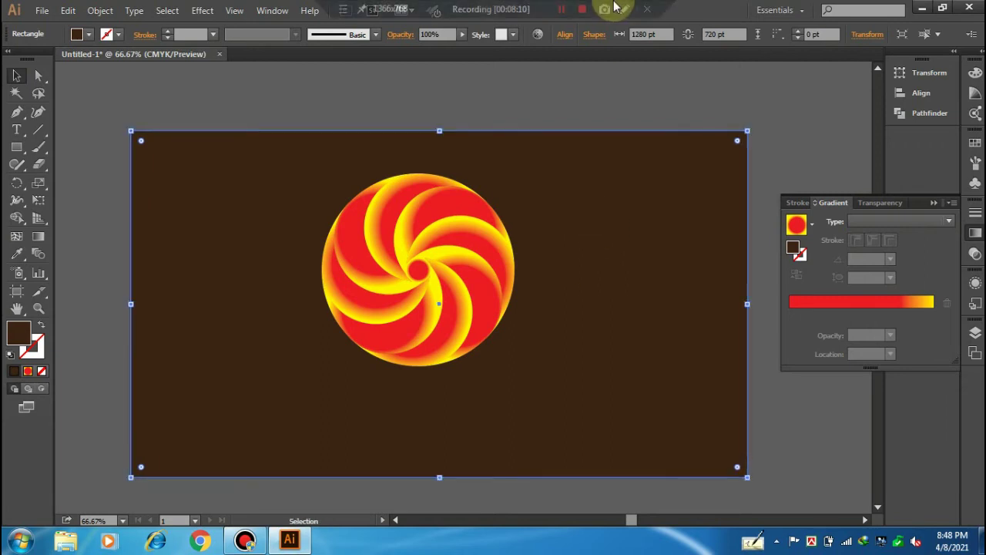
key("ctrl+shift+a")
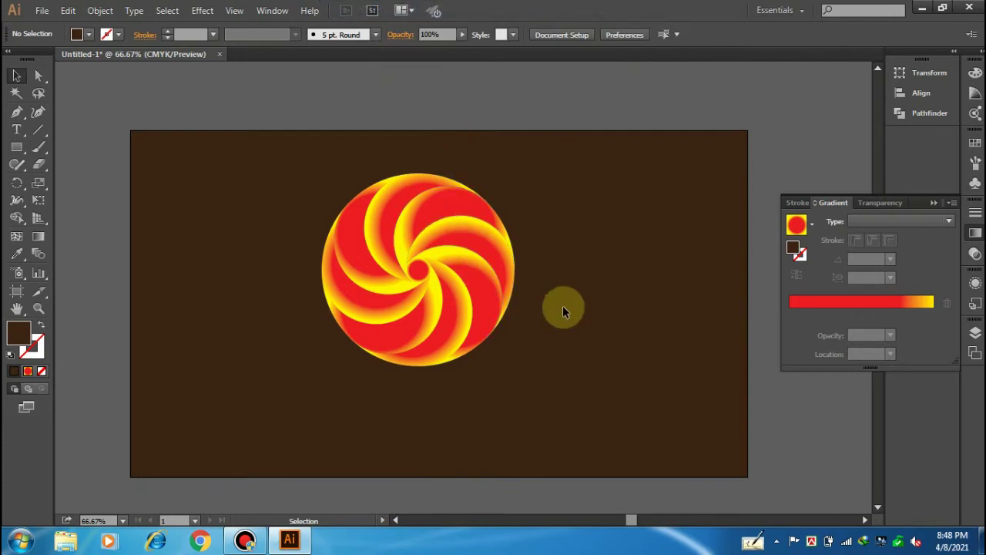
left_click_drag(546, 337, 313, 181)
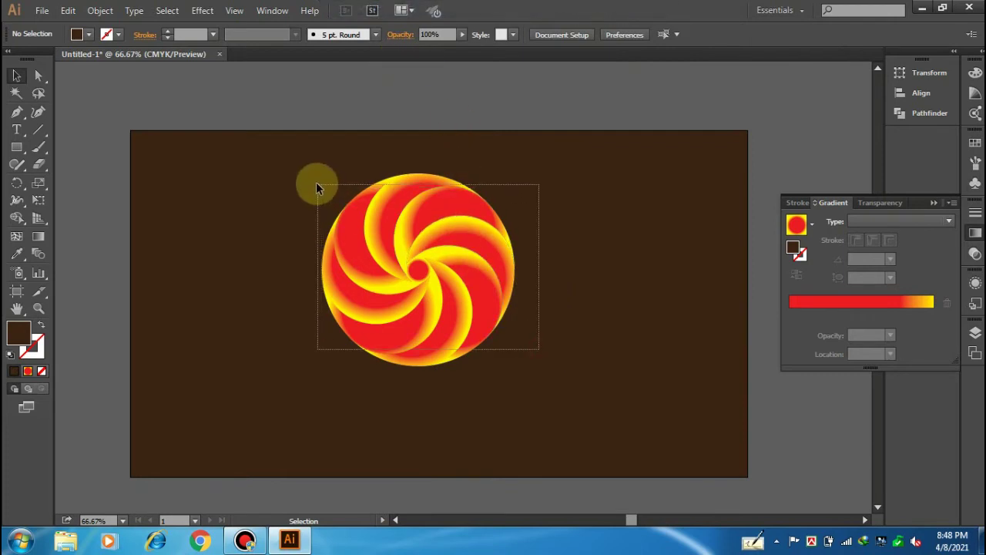
- Move the pinwheel left, enlarge it around its centre, and place a text point beneath it
mouse_move(419, 256)
left_mouse_down()
mouse_move(274, 242)
mouse_move(253, 257)
left_mouse_up()
left_click(419, 238)
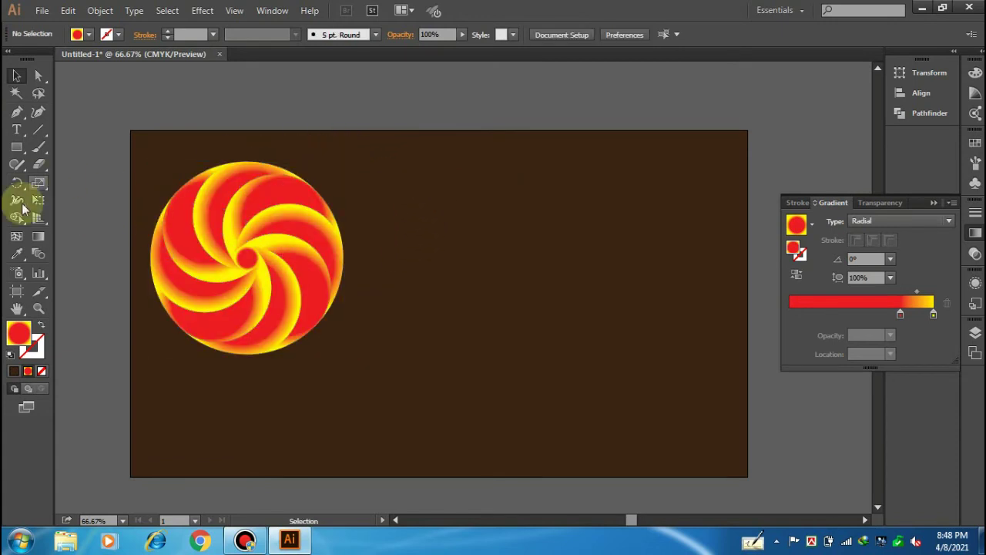
left_click(310, 292)
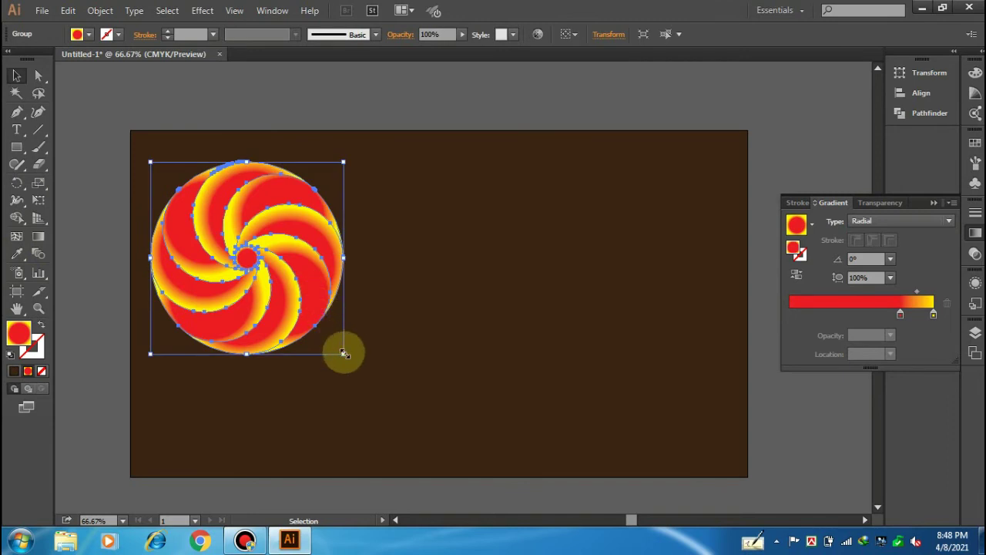
left_click_drag(344, 354, 378, 389)
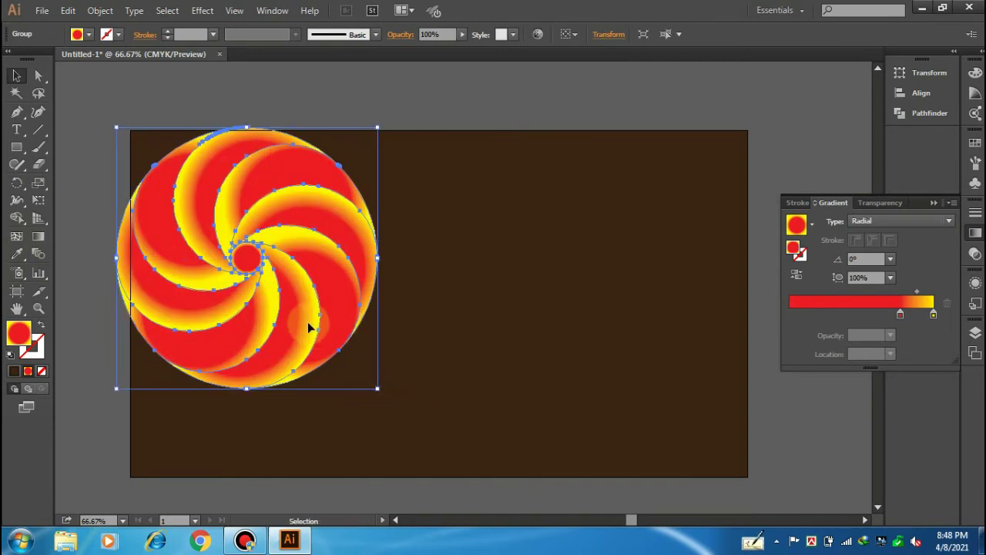
left_click_drag(259, 290, 278, 323)
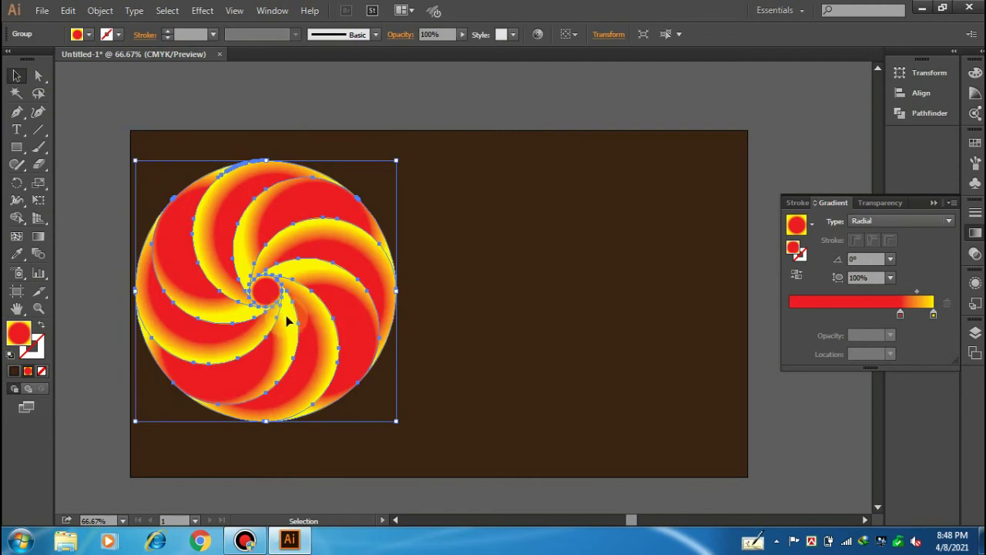
left_click(92, 177)
left_click(16, 129)
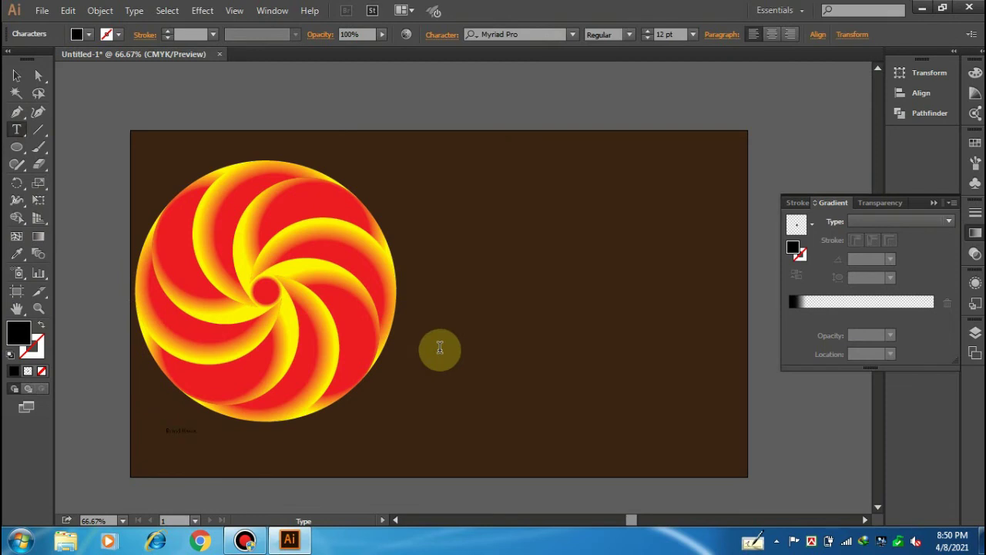
- Scale the Brand Name text to about 55.64 pt and centre it under the pinwheel circle
key("Escape")
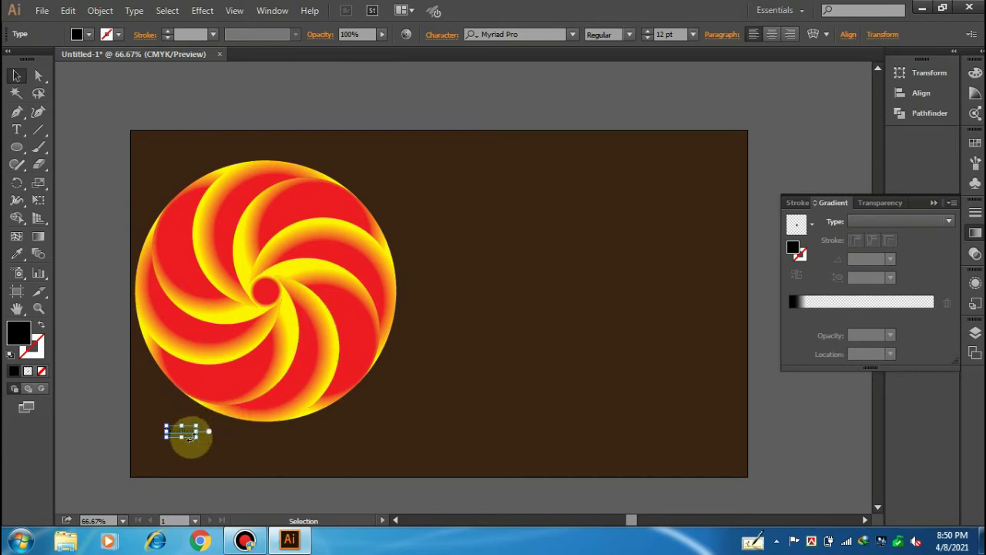
left_click_drag(197, 438, 248, 477)
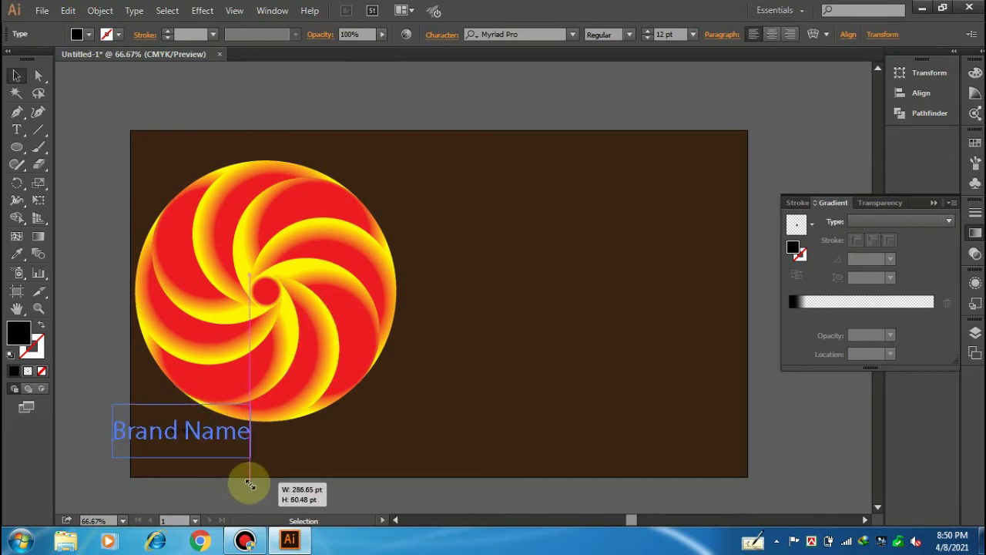
left_click_drag(189, 433, 283, 449)
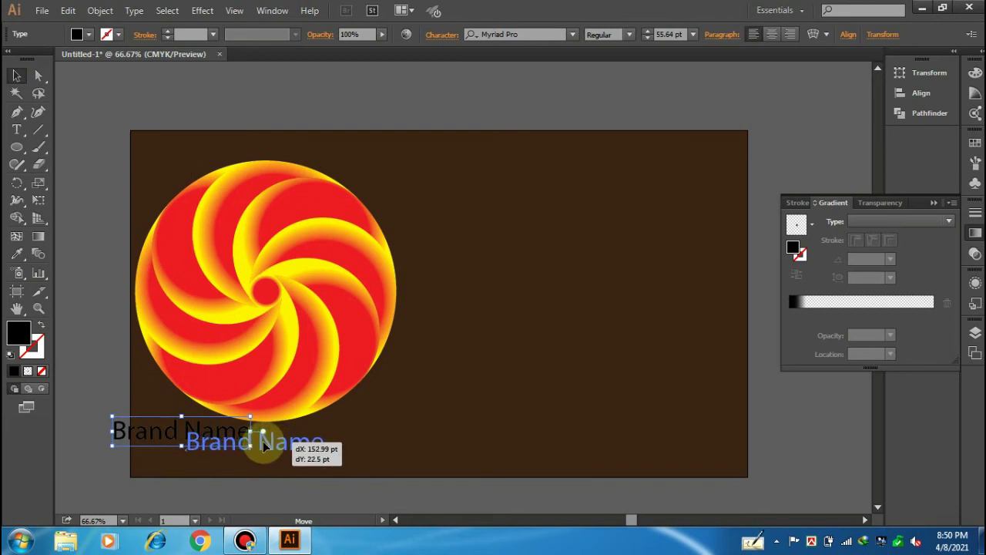
left_click_drag(284, 449, 269, 443)
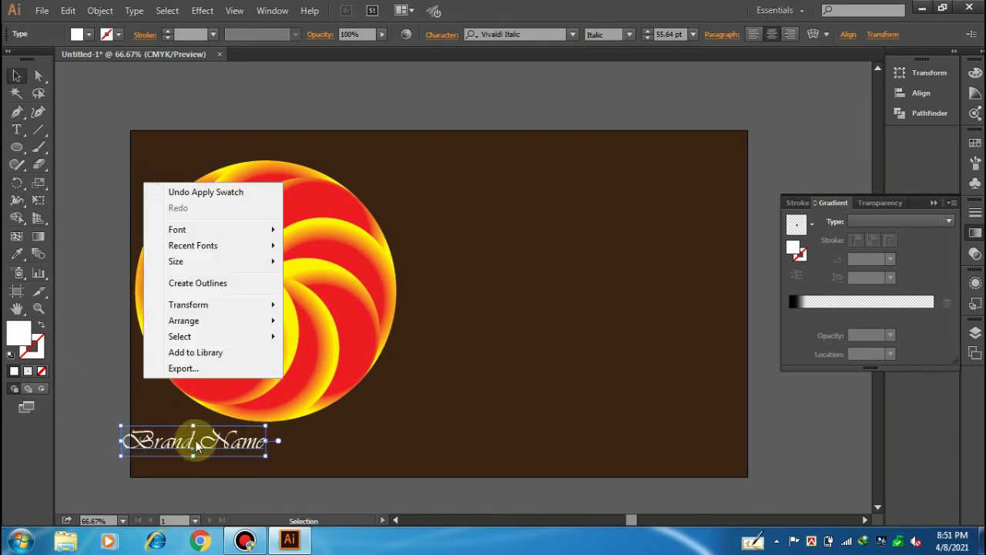
left_click_drag(191, 440, 257, 451)
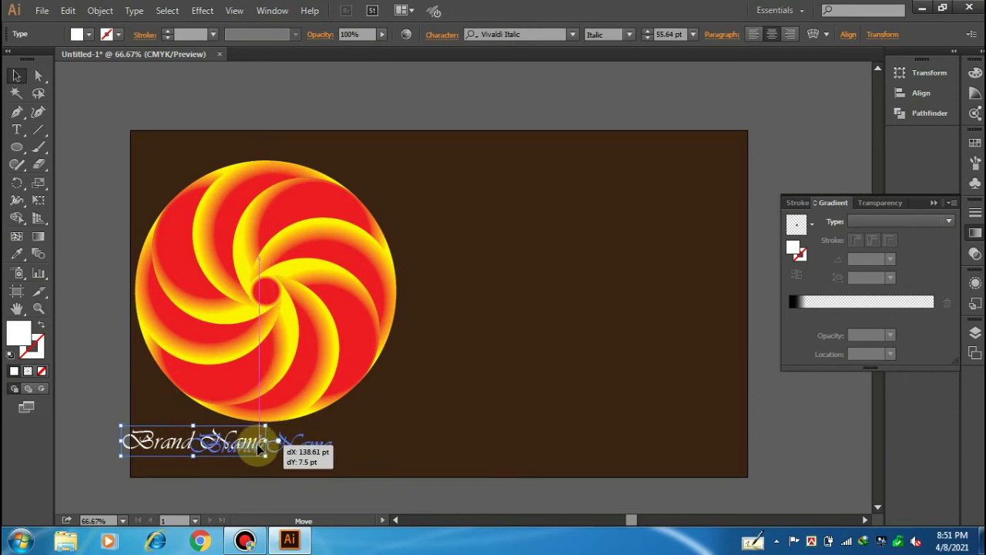
left_click_drag(258, 448, 258, 448)
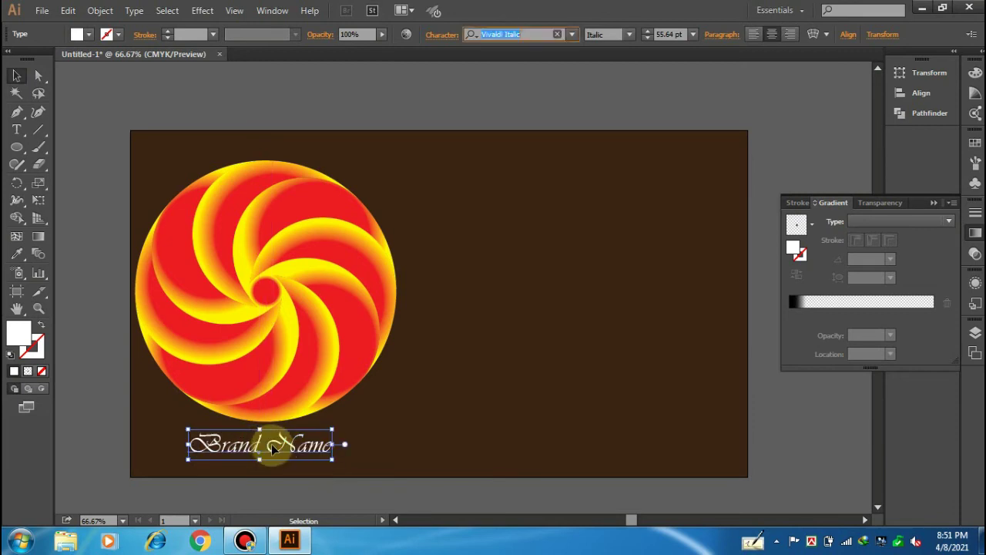
left_click(454, 383)
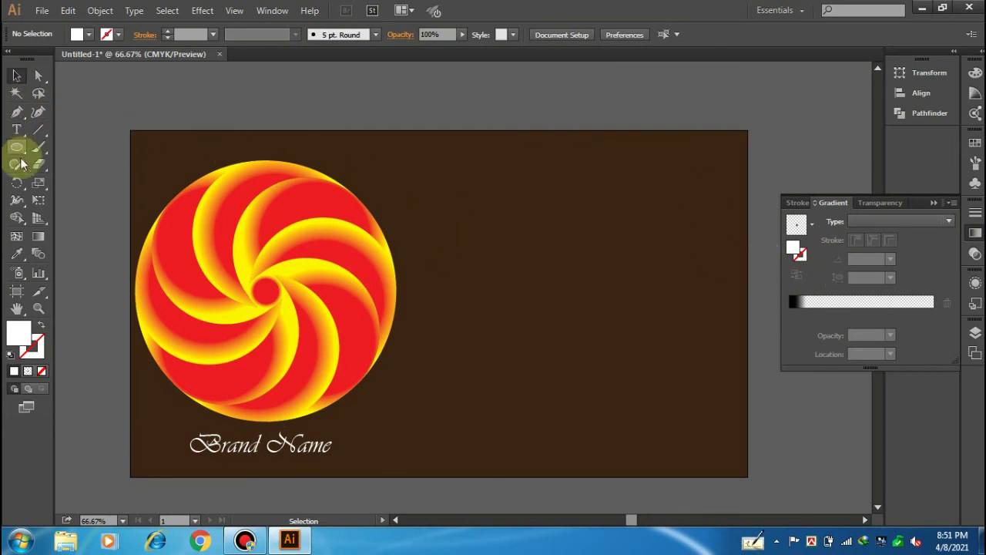
- Add a 'Logo Design' text object and scale it to about 170 pt
left_click(18, 132)
left_click(445, 206)
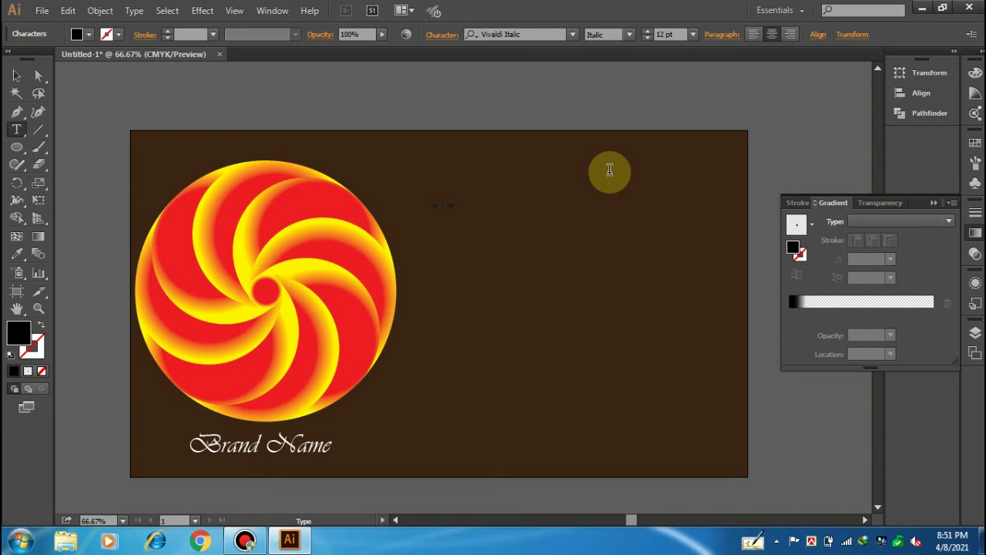
key("Escape")
left_click_drag(457, 209, 651, 447)
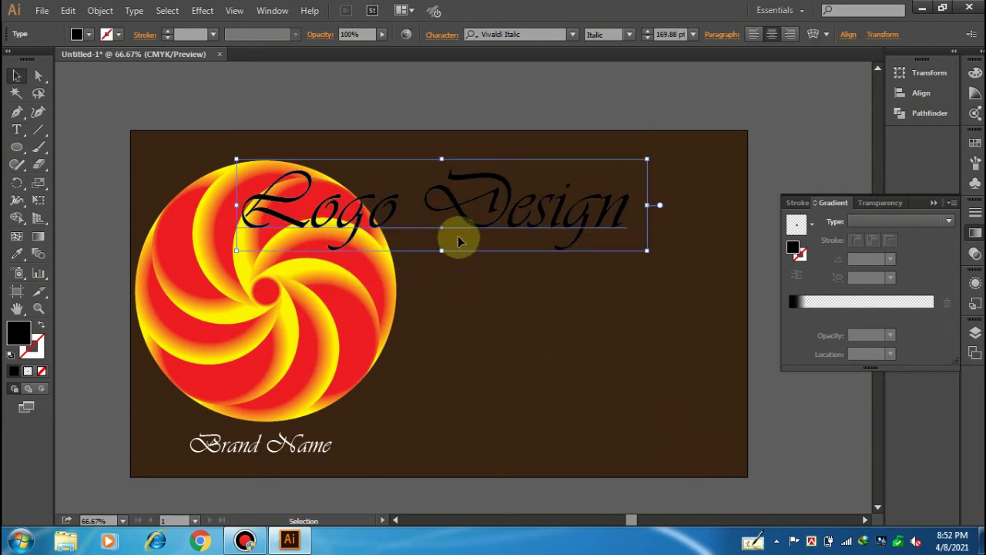
- Break 'Logo Design' onto two lines and move it right of the circle
right_click(425, 203)
left_click(416, 200)
right_click(417, 202)
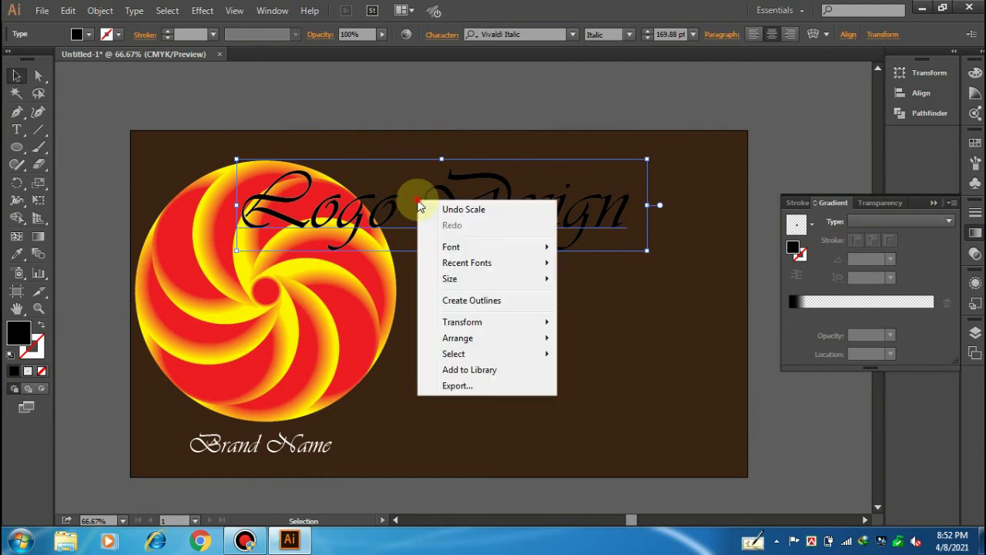
left_click(416, 203)
double_click(412, 204)
key("ctrl+a")
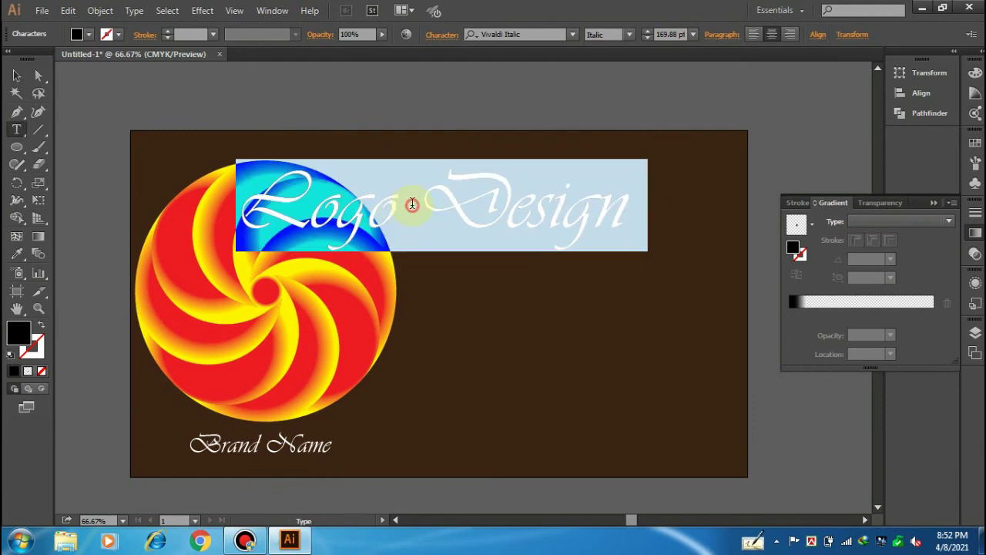
left_click(422, 199)
key("Return")
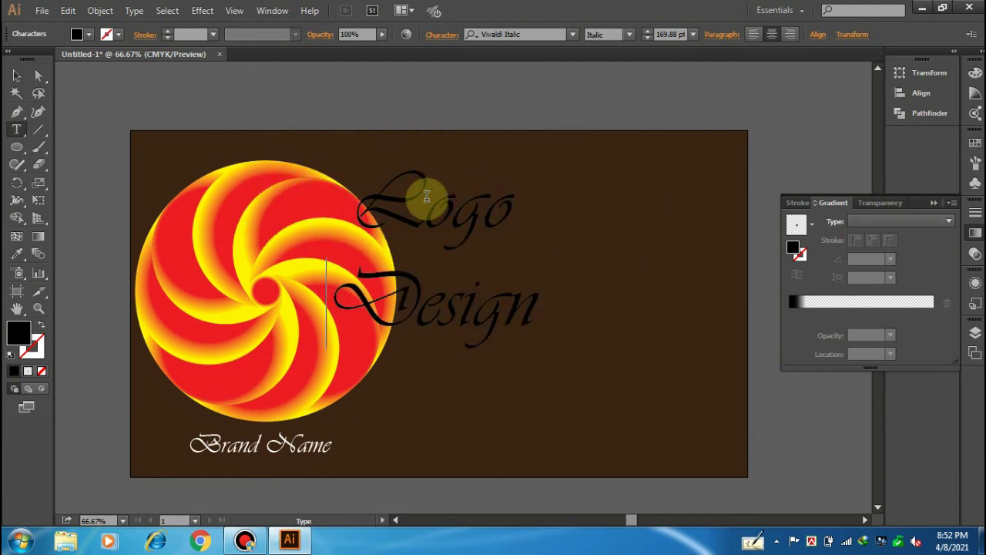
key("Escape")
left_click_drag(457, 222, 581, 252)
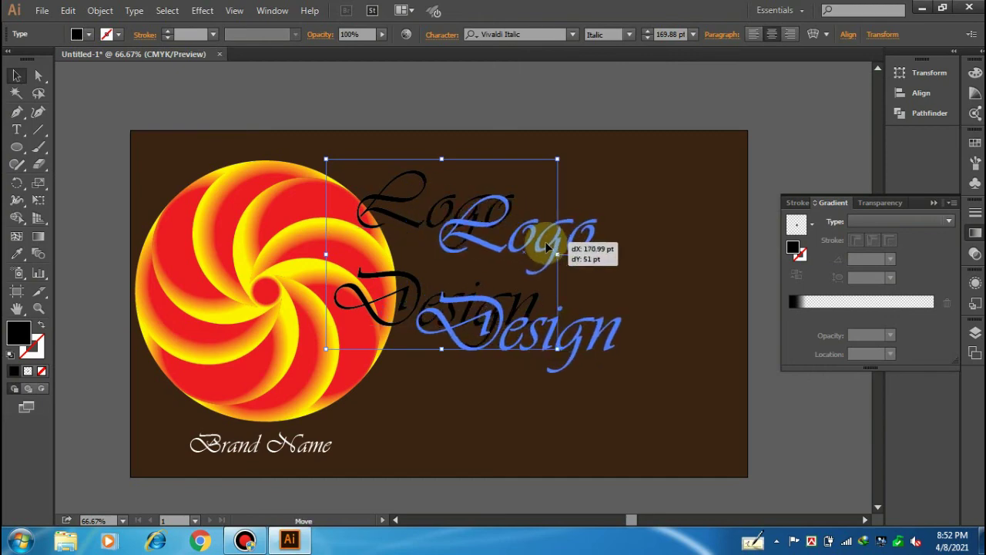
- Set 'Logo Design' in Lucida Calligraphy Italic and fill the front copy white
right_click(537, 35)
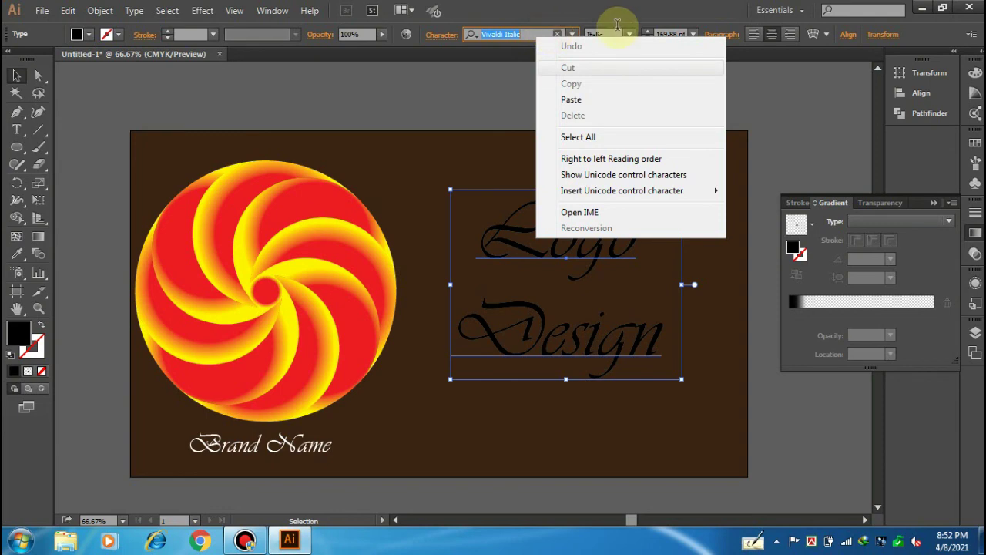
type("Lucida Calligraphy")
left_click(32, 60)
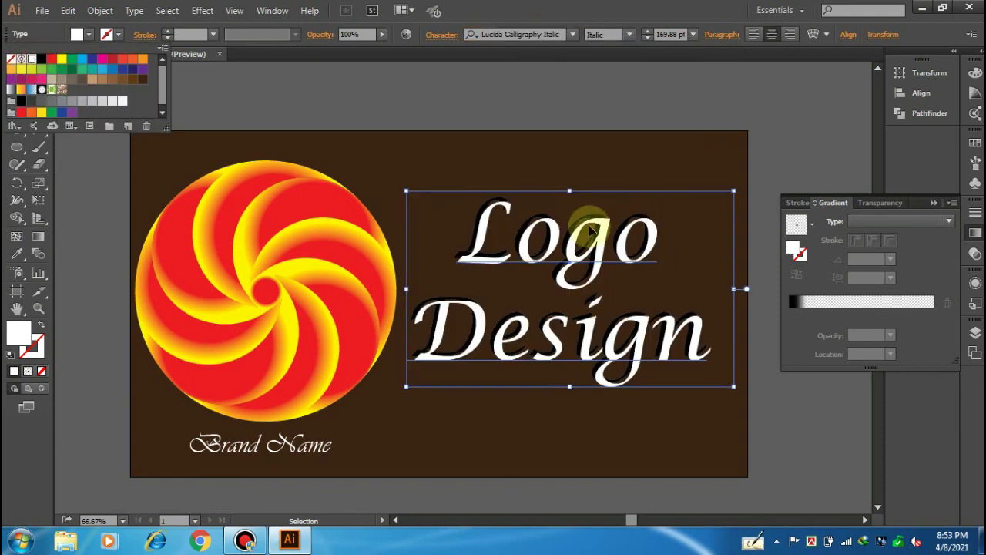
right_click(606, 233)
left_click(790, 144)
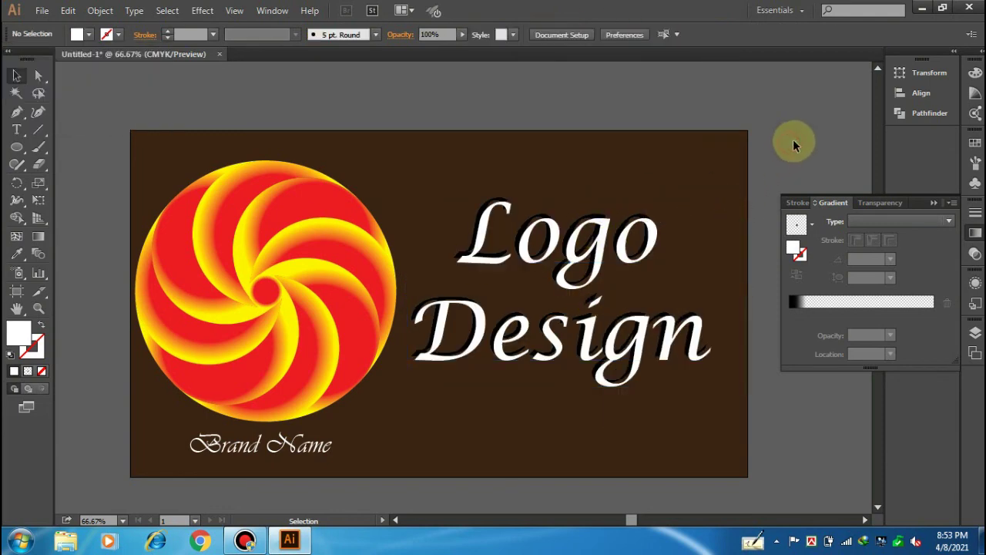
- Shift the white 'Logo Design' copy up to offset it, then hide it
left_click(629, 263)
key("shift+Up")
key("shift+Up")
left_click(839, 176)
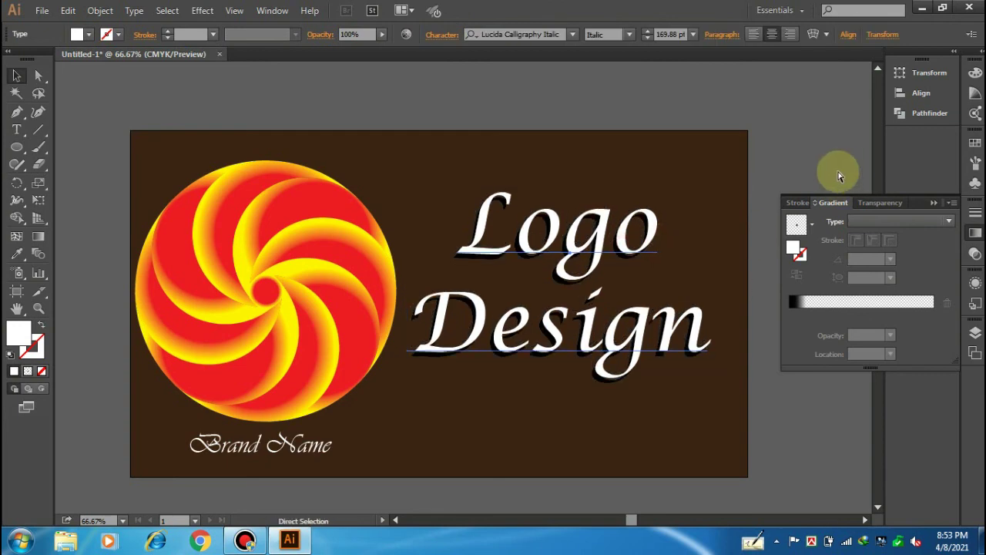
key("Delete")
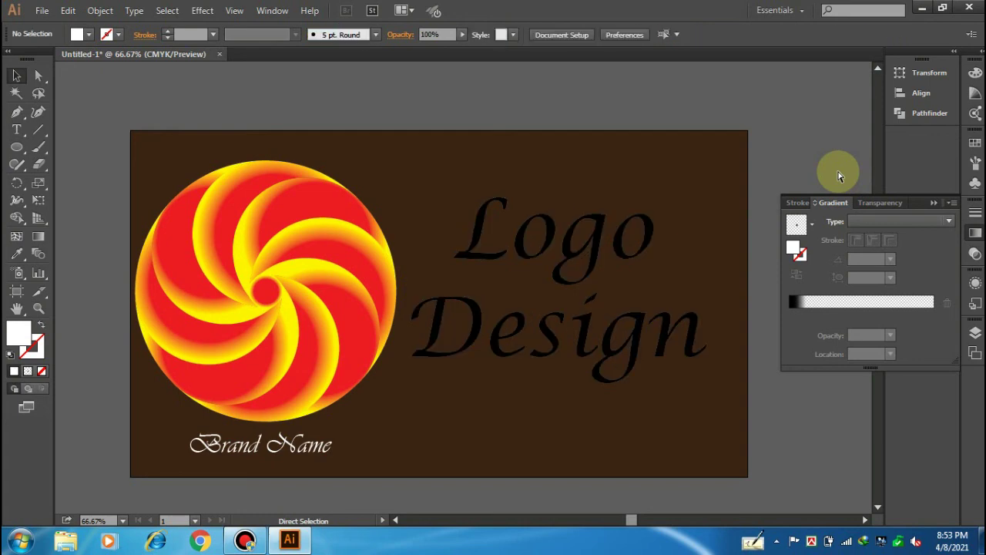
- Fill the lower 'Logo Design' text green from the Fill swatches
right_click(597, 250)
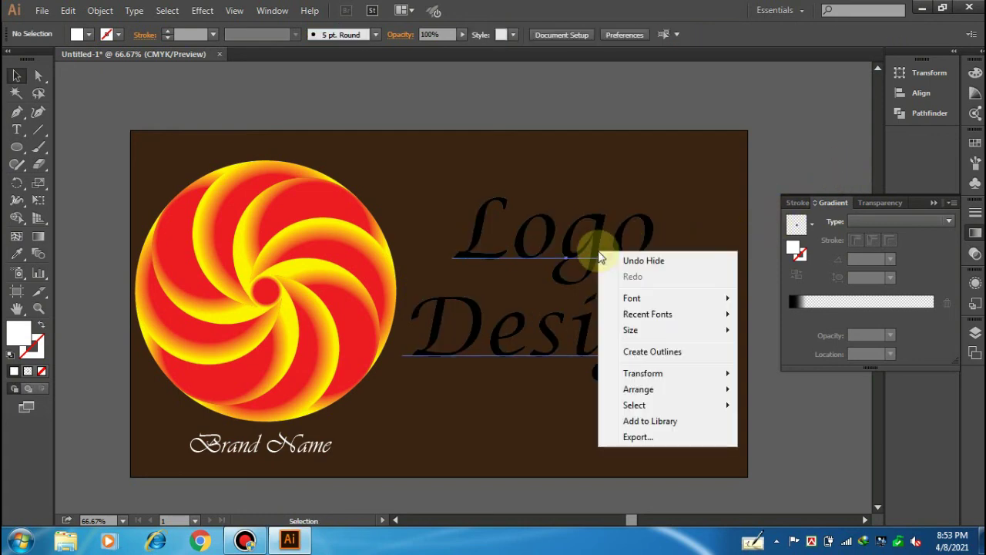
right_click(593, 240)
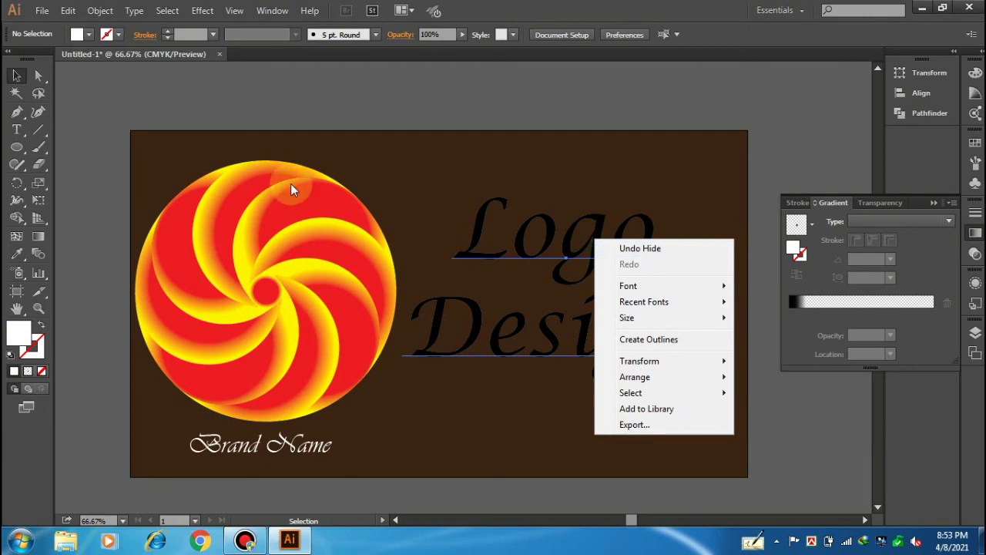
left_click(87, 34)
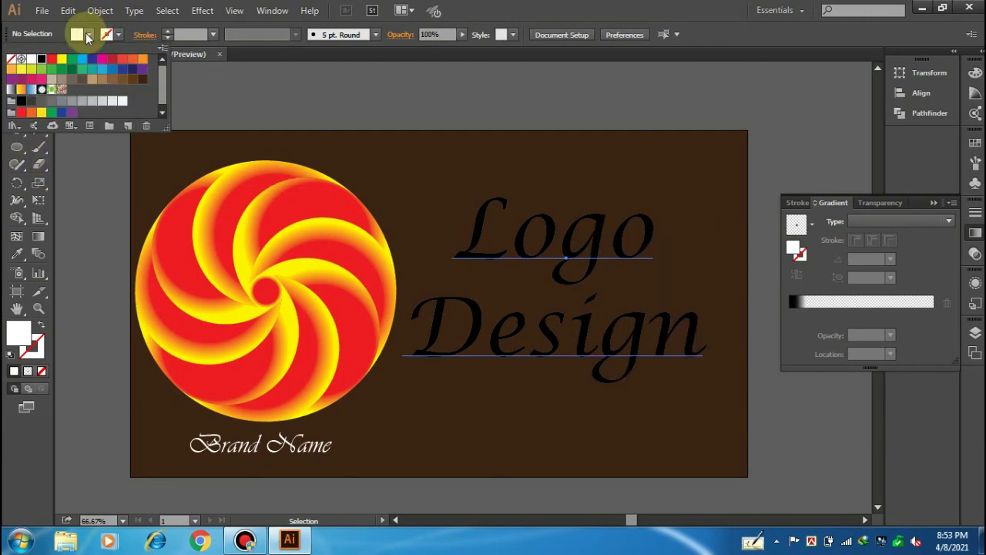
left_click(73, 58)
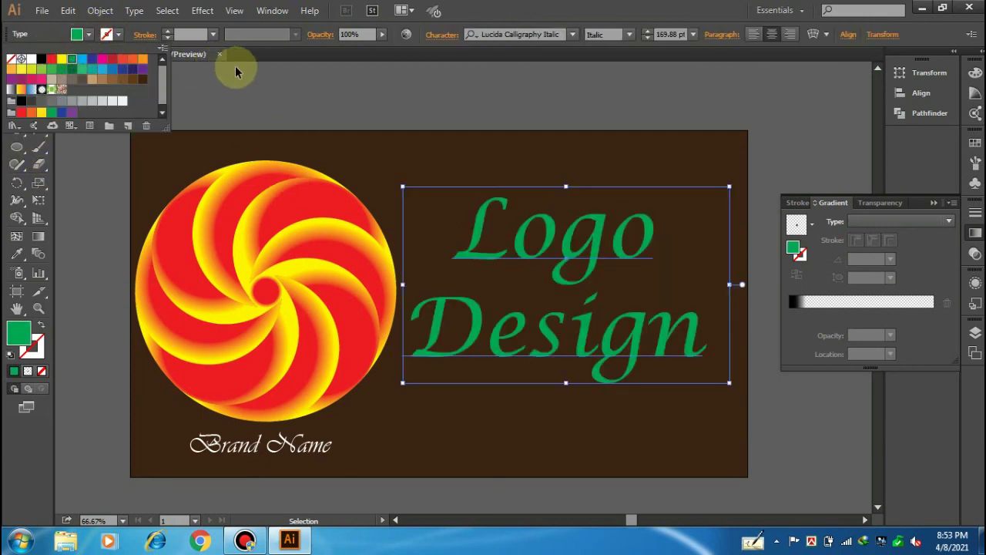
left_click(550, 7)
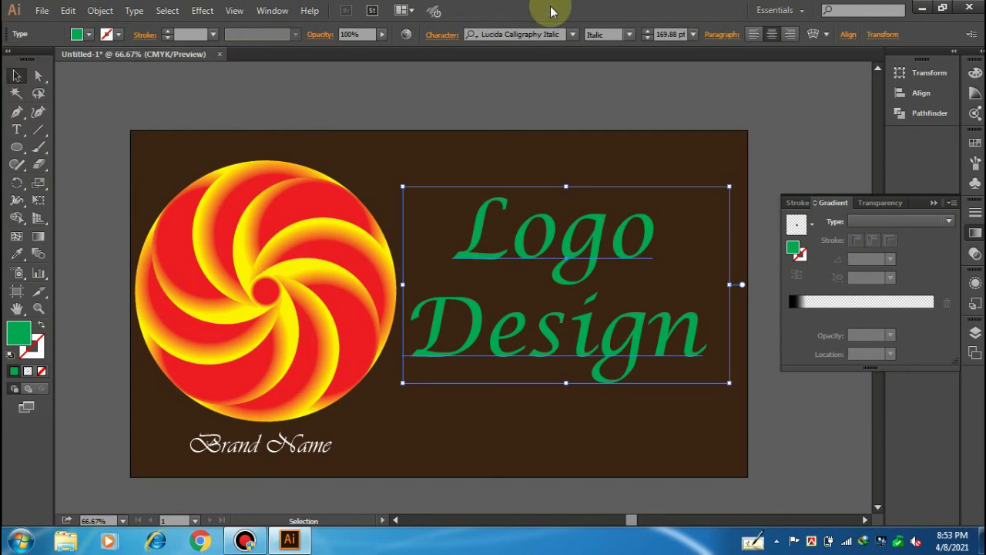
- Paste a copy in front and nudge it into place over the green text for a shadow
key("ctrl+c")
key("ctrl+f")
key("shift+Up")
key("shift+Right")
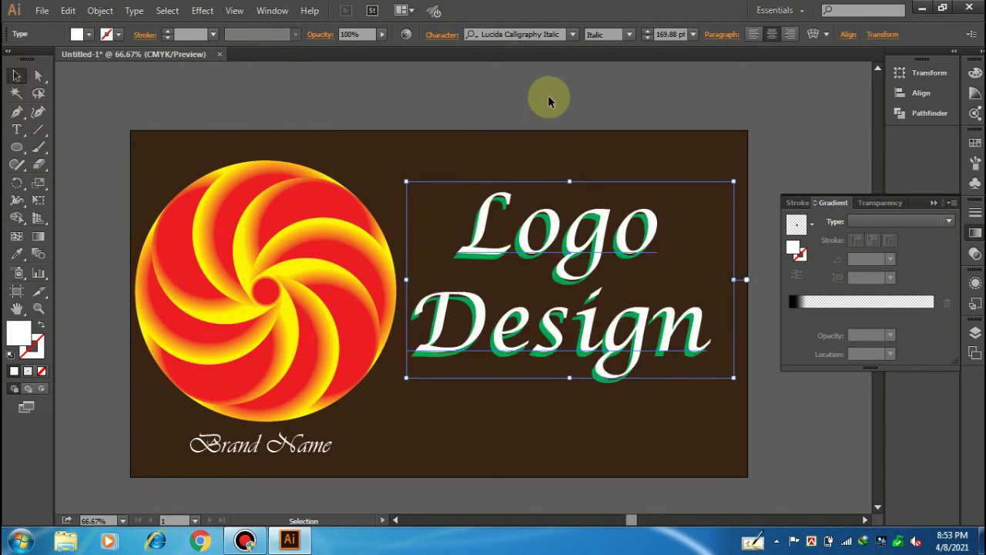
key("Down")
key("Left")
key("Down")
key("Down")
key("Down")
key("Down")
key("Down")
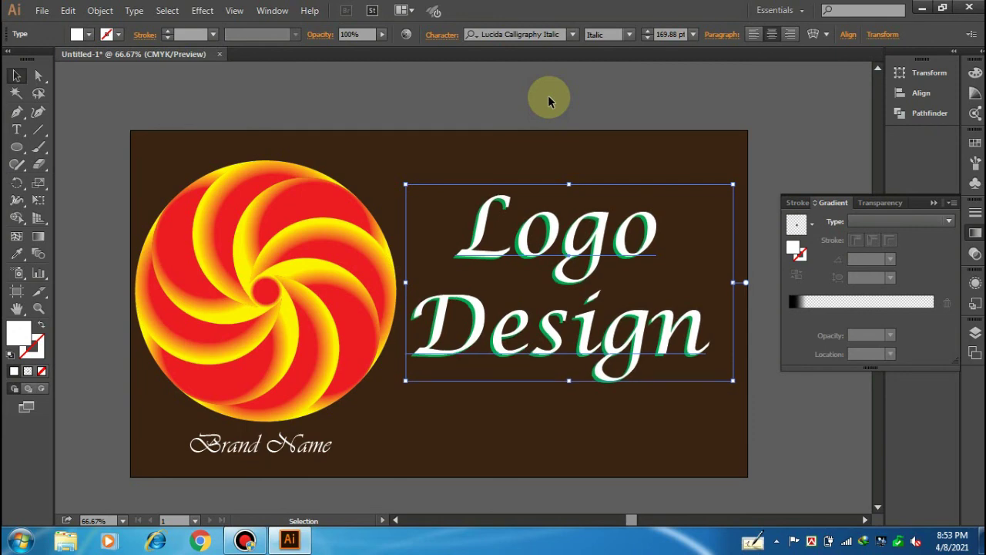